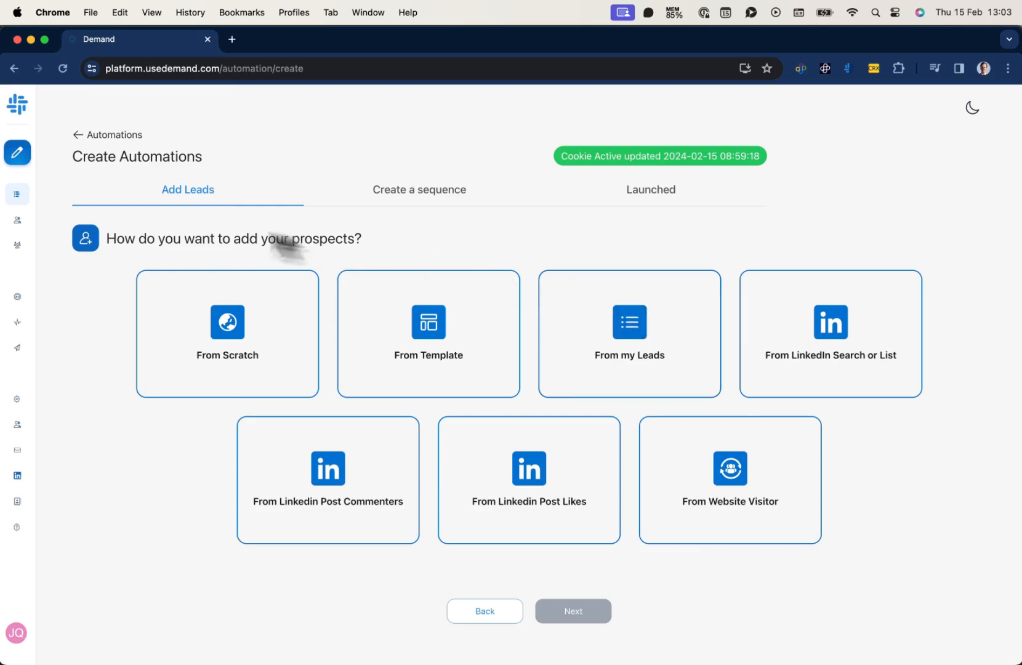
Open linkedin.com in a new browser tab and go to Sales Navigator
mouse_move(30, 247)
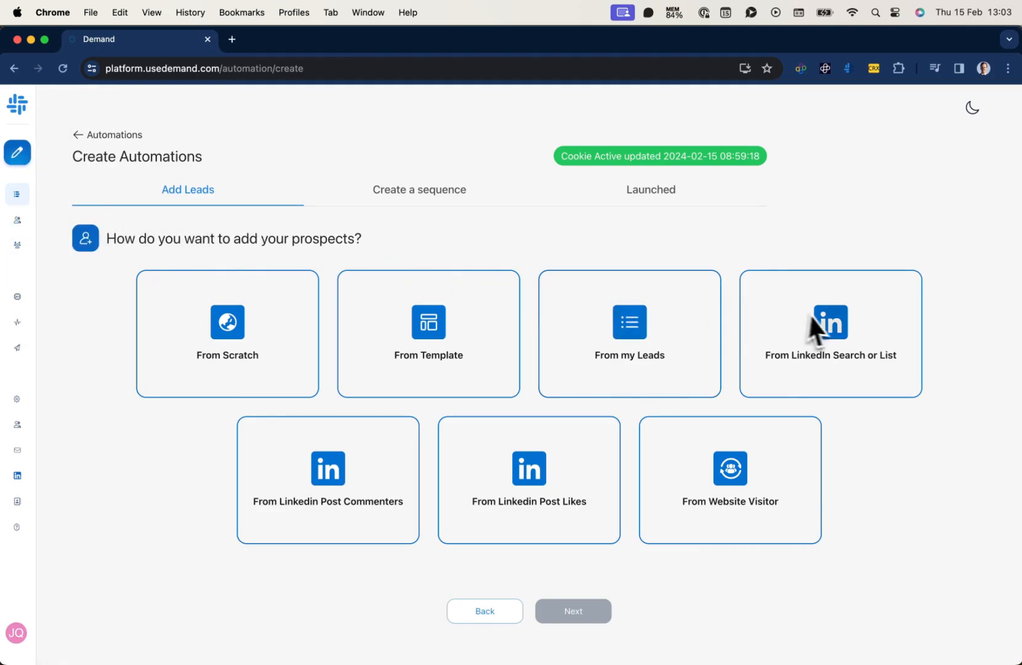
key("super+t")
type("linkedin.com/")
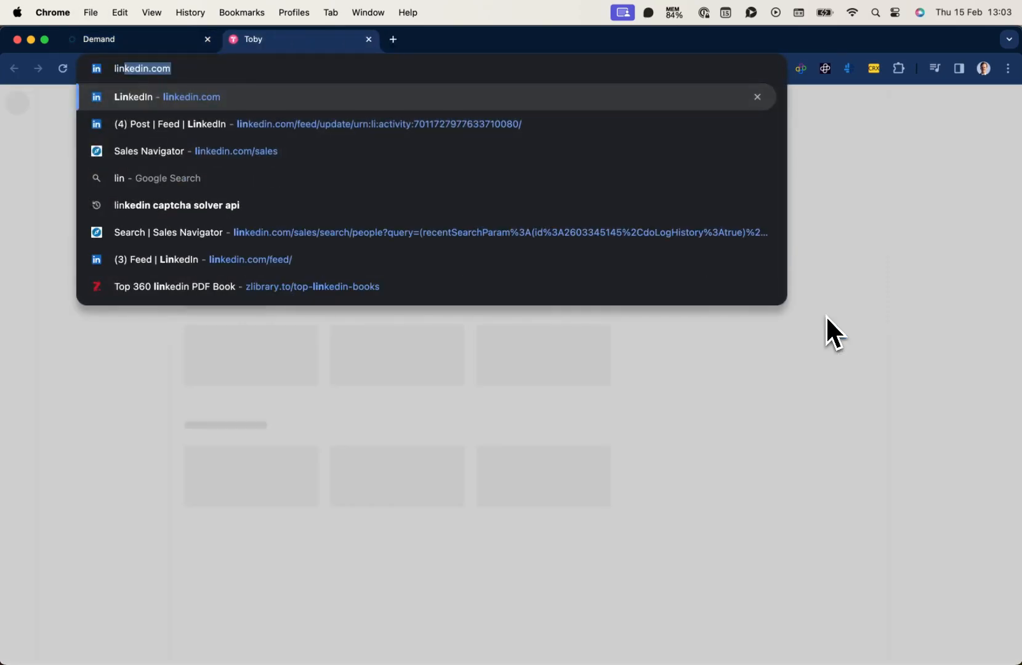
key("Return")
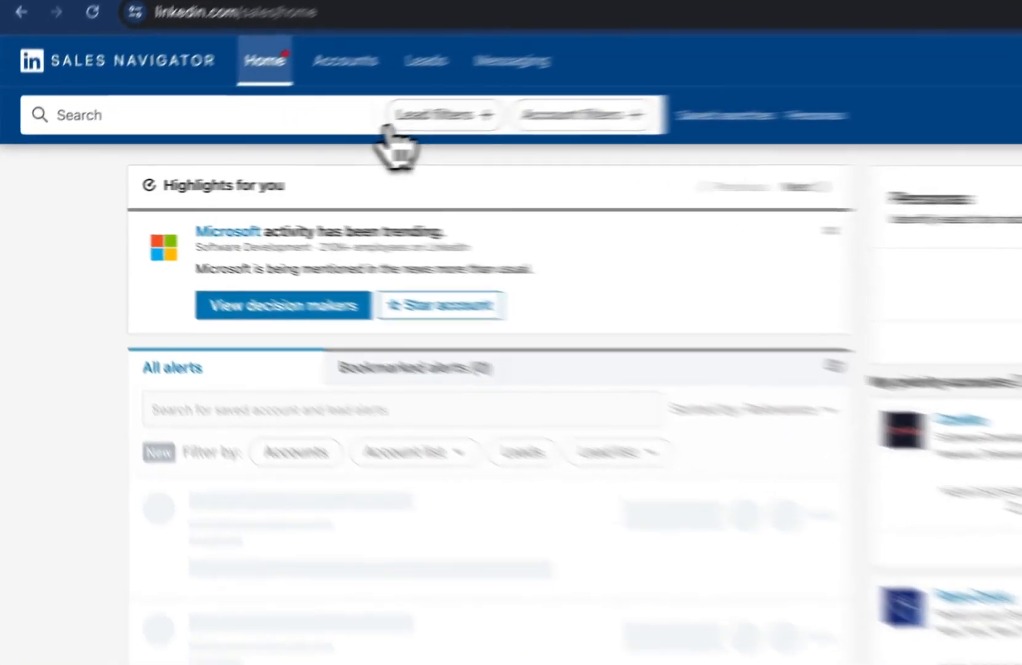
Filter Sales Navigator leads to those who posted on LinkedIn, search for "Vp sales", and copy the search URL
left_click(389, 126)
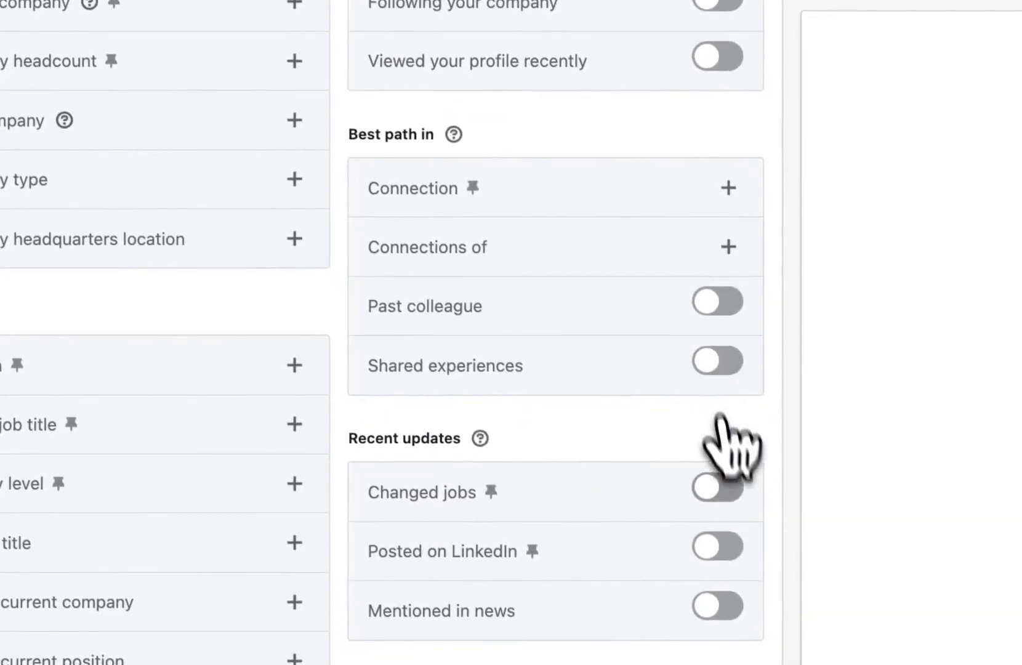
left_click(717, 546)
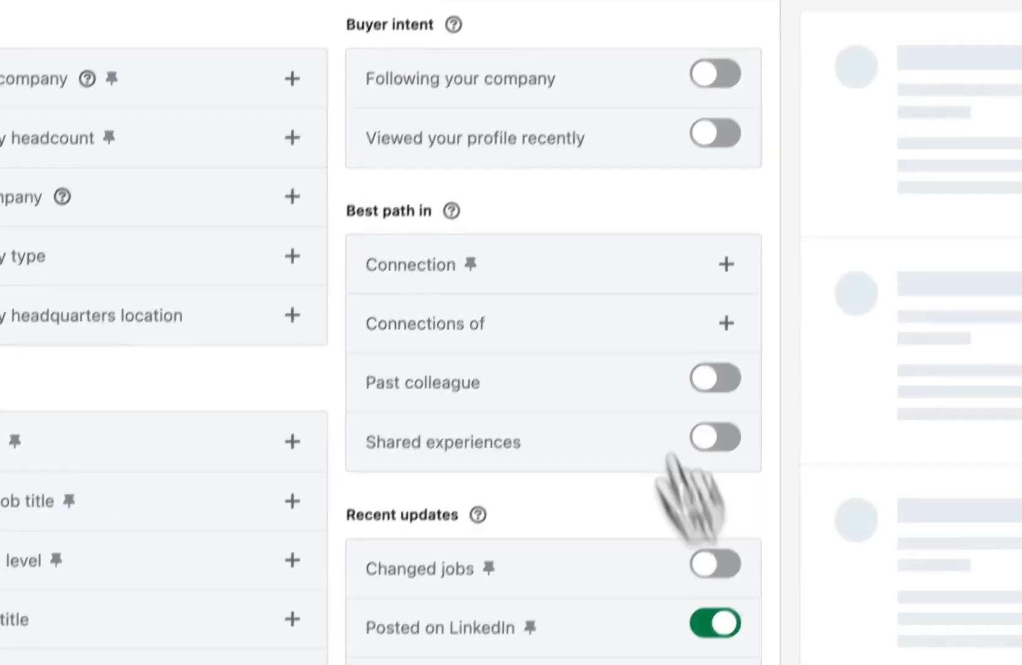
left_click(760, 206)
type("Vp sales")
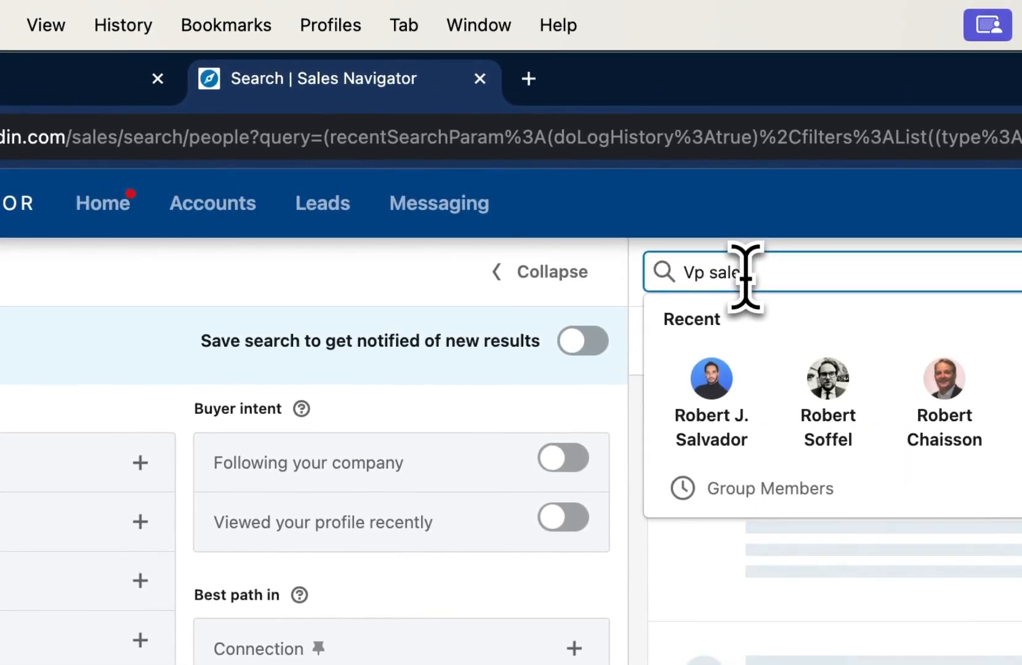
key("Return")
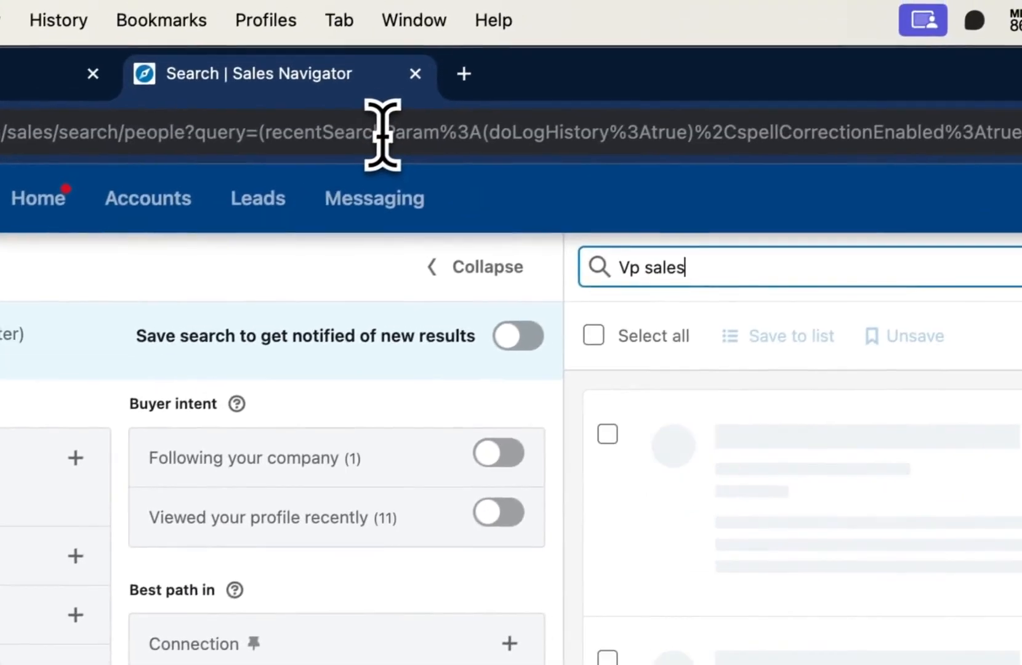
left_click(381, 134)
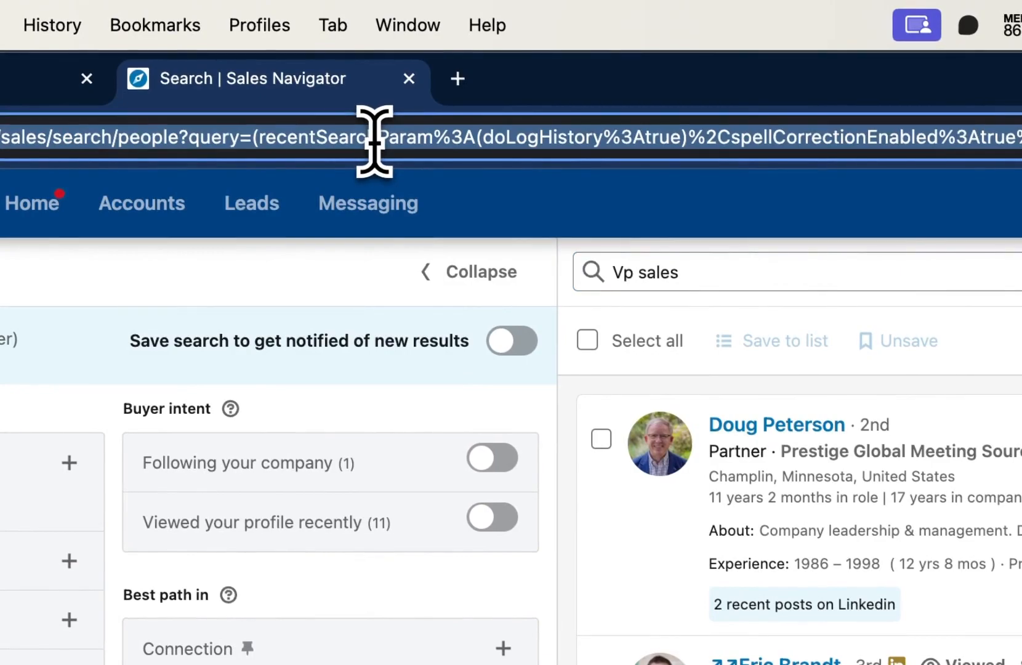
Return to Demand and fill in the LinkedIn search or list lead source with the copied search URL and 100 prospects
key("ctrl+shift+Tab")
left_click(747, 438)
left_click(269, 291)
key("ctrl+v")
key("Tab")
key("Tab")
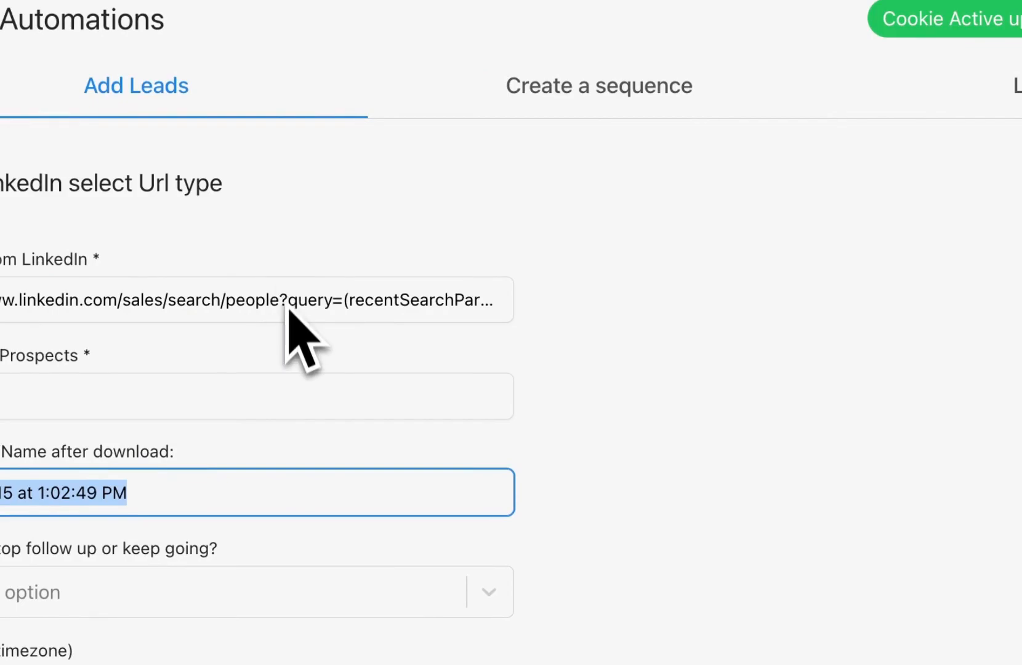
left_click(308, 425)
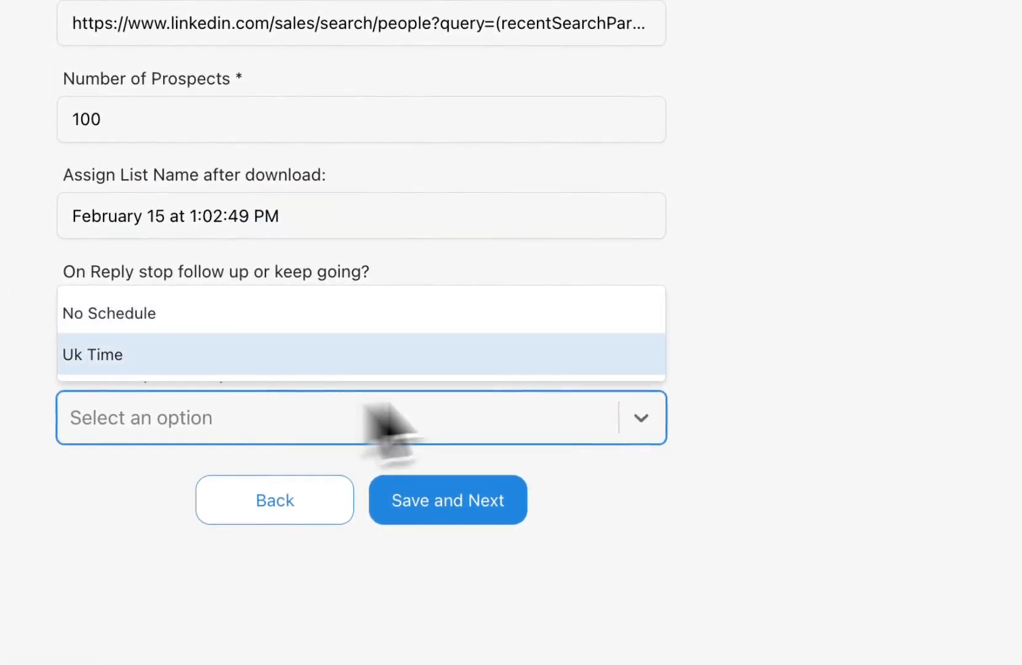
left_click(677, 422)
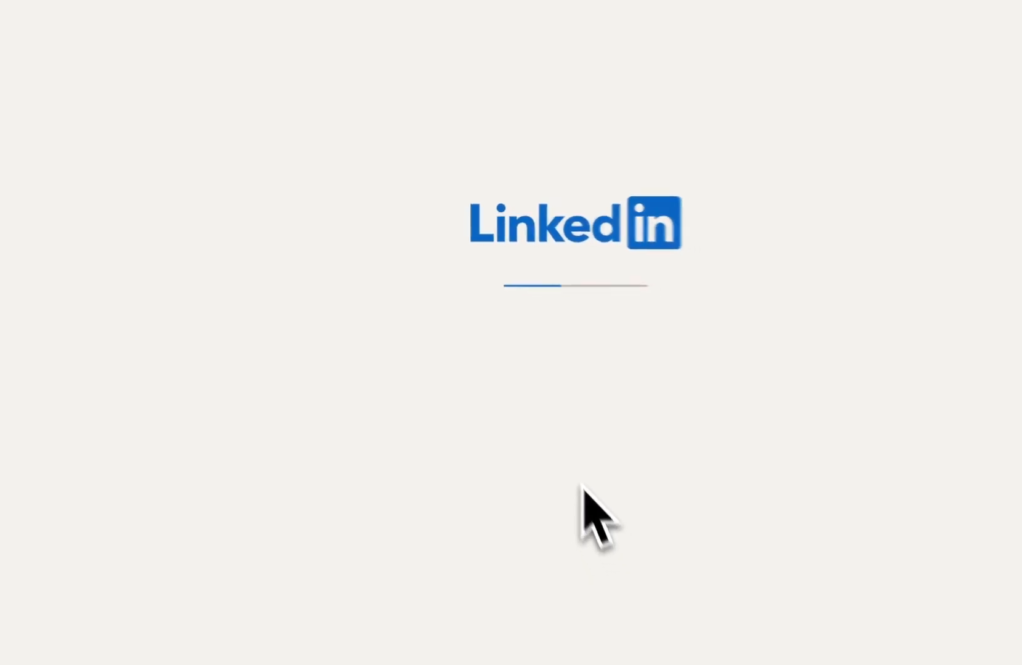
Browse the LinkedIn feed and examine the options of a post for copying its link
scroll(632, 308, "down", 15)
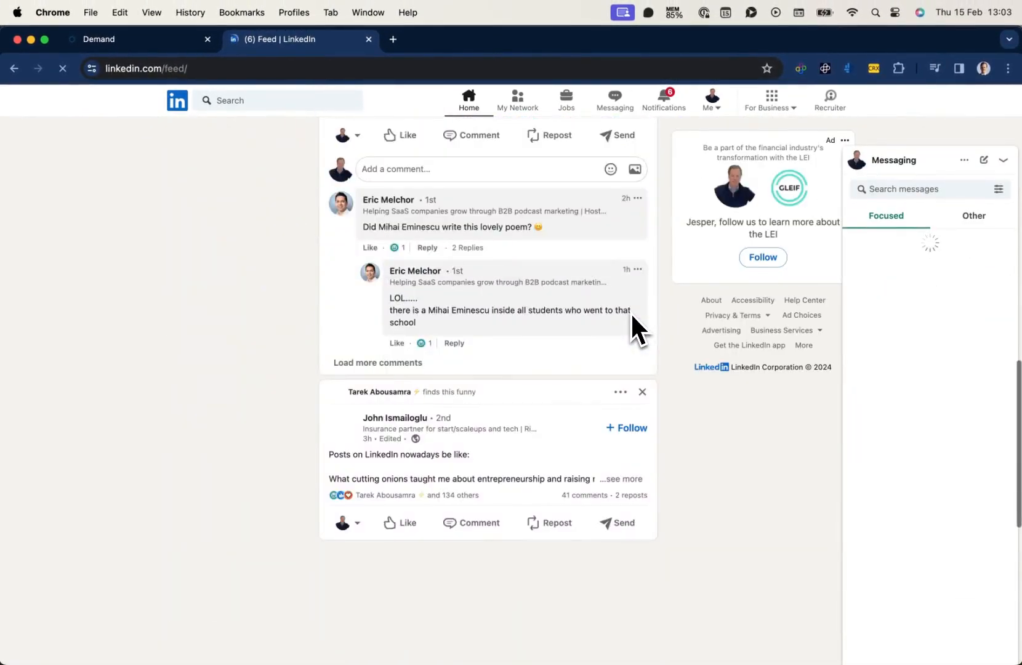
scroll(640, 253, "up", 3)
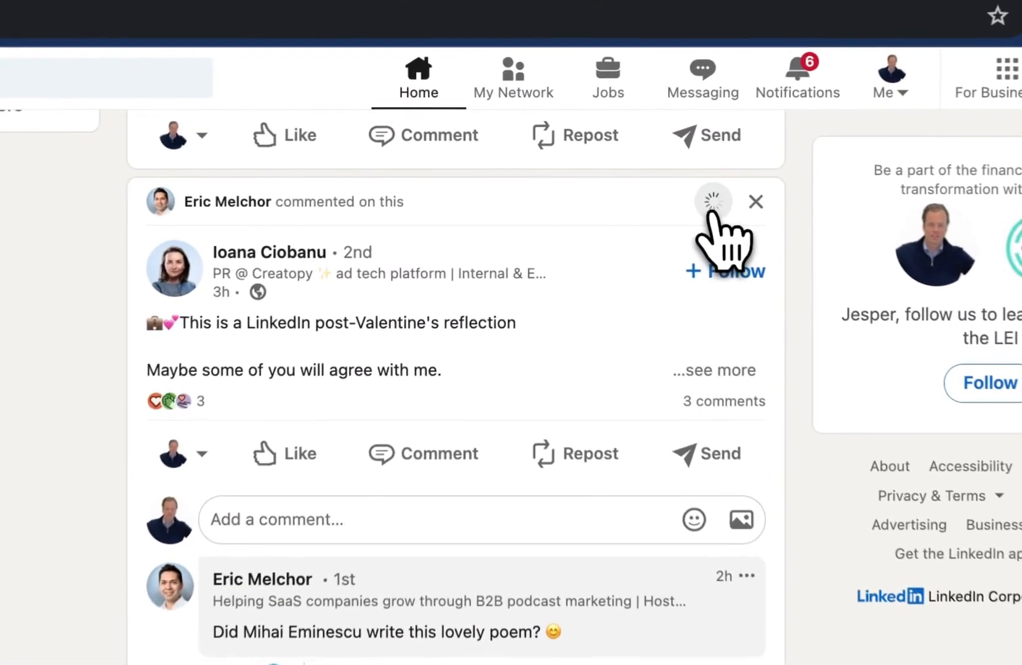
left_click(662, 181)
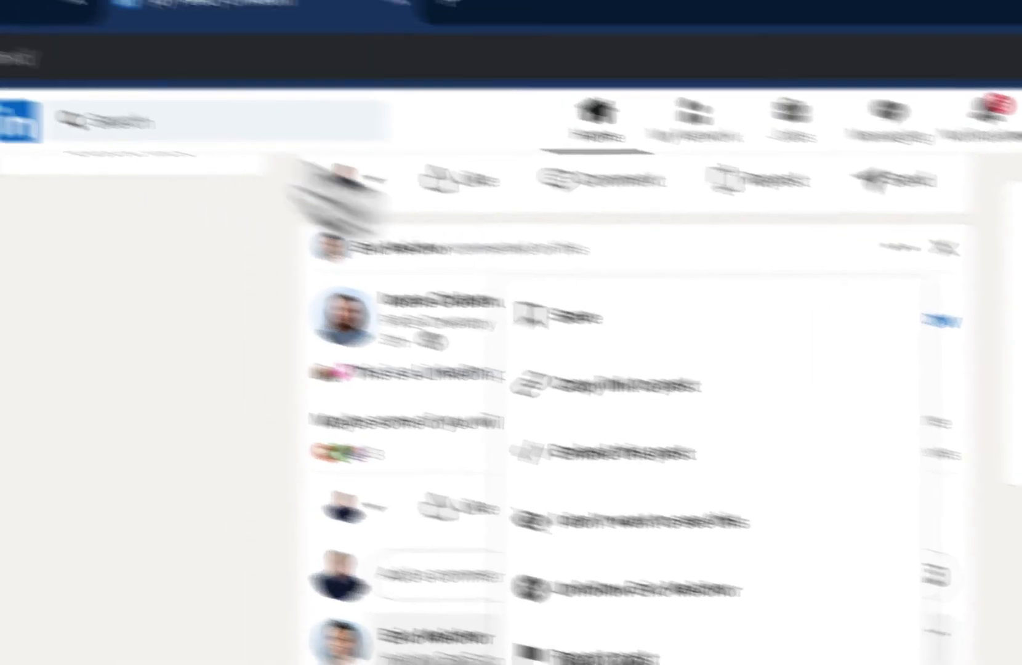
left_click(274, 96)
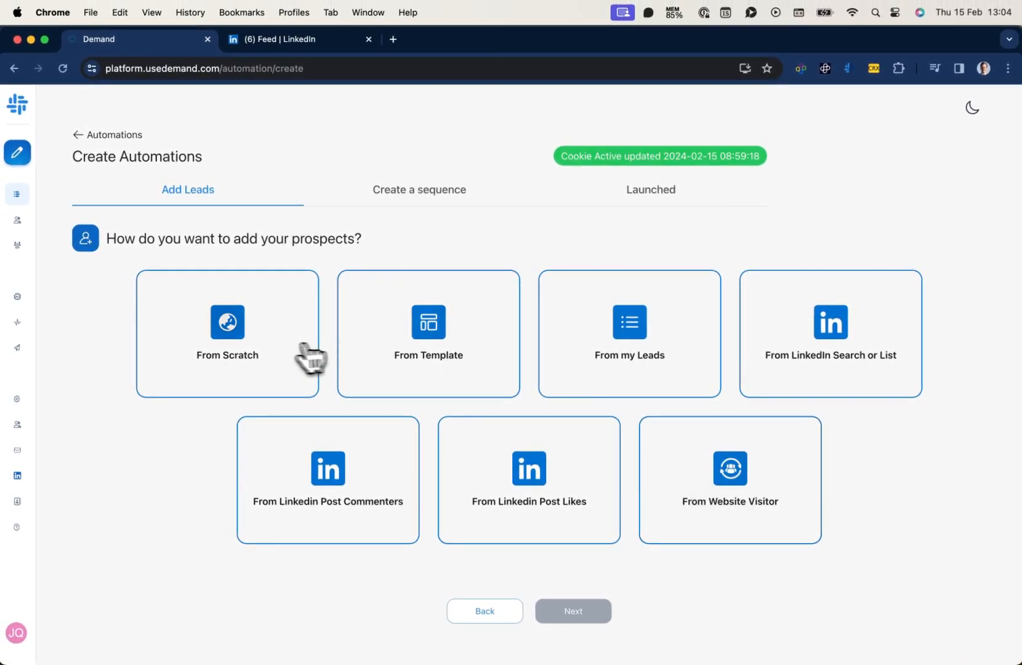
Start the Demand automation from scratch and add a Linkedin Sales Navigator Search Extractor as the first action
left_click(277, 355)
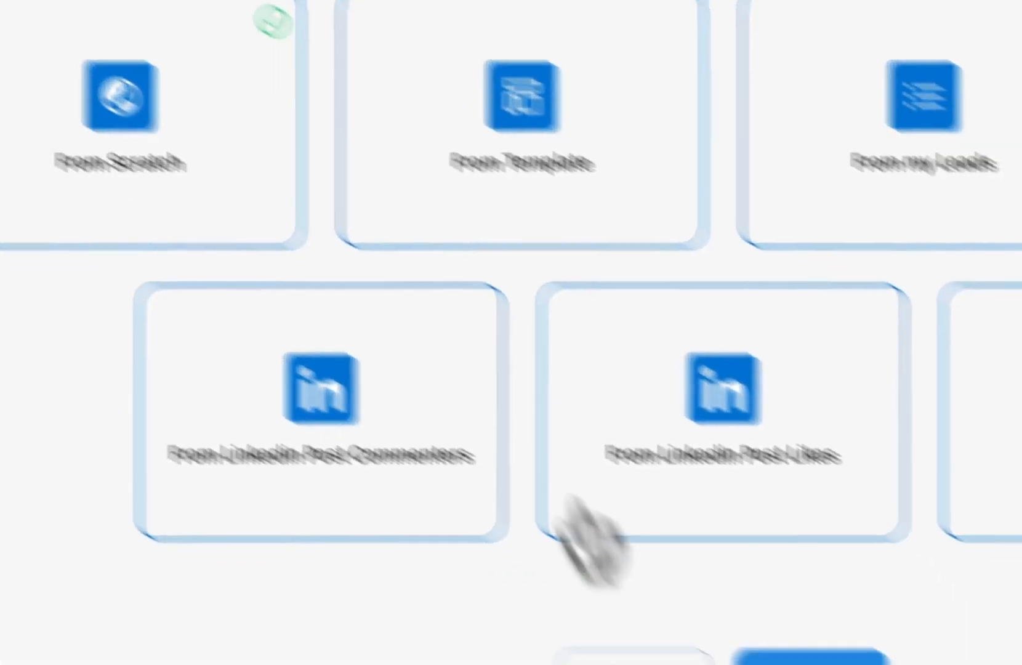
left_click(805, 660)
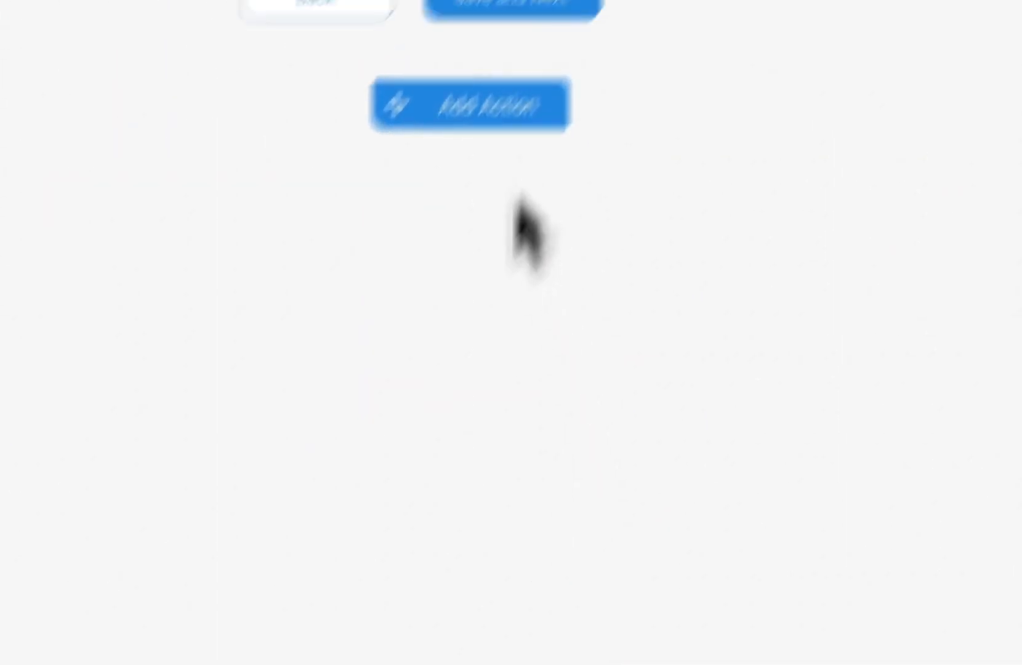
left_click(320, 297)
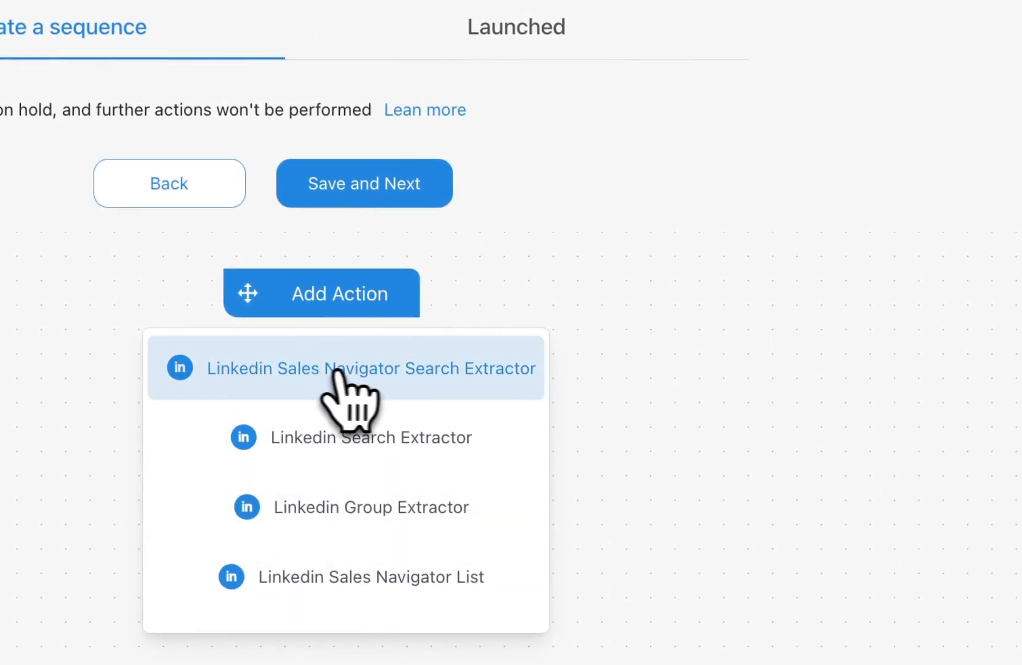
left_click(377, 373)
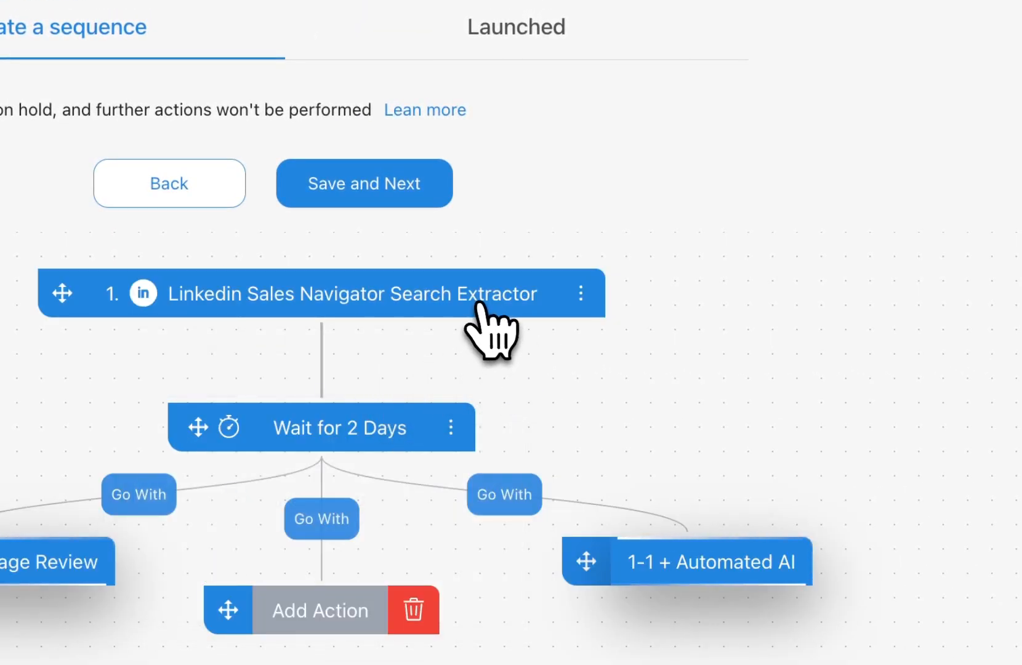
Configure the Search Extractor with the copied Sales Navigator search URL and 200 profiles to download
left_click(581, 291)
key("ctrl+v")
key("Tab")
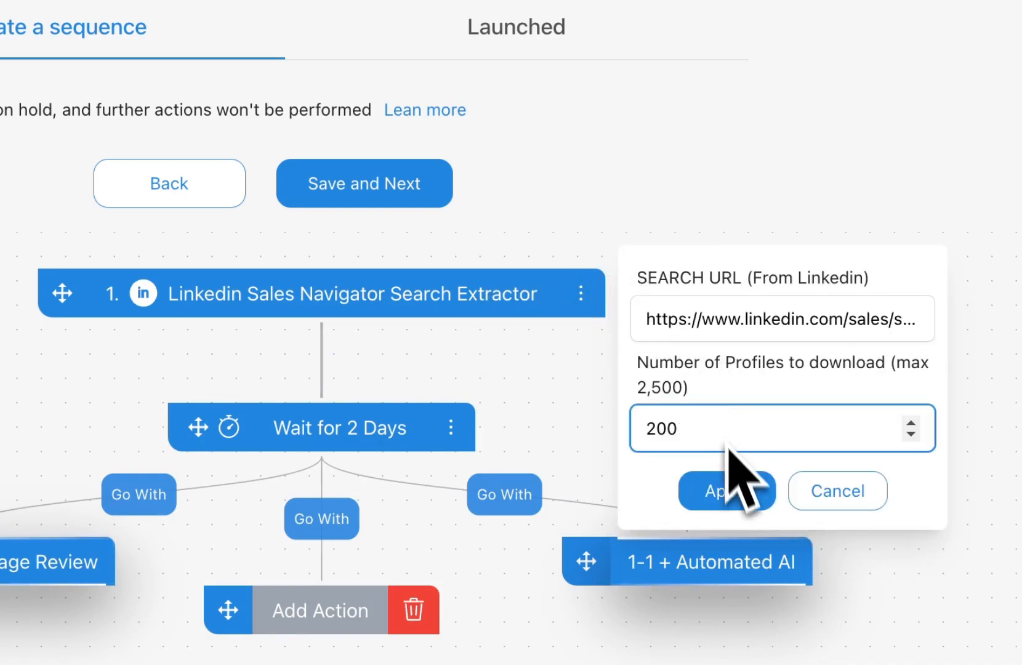
type("200")
left_click(730, 490)
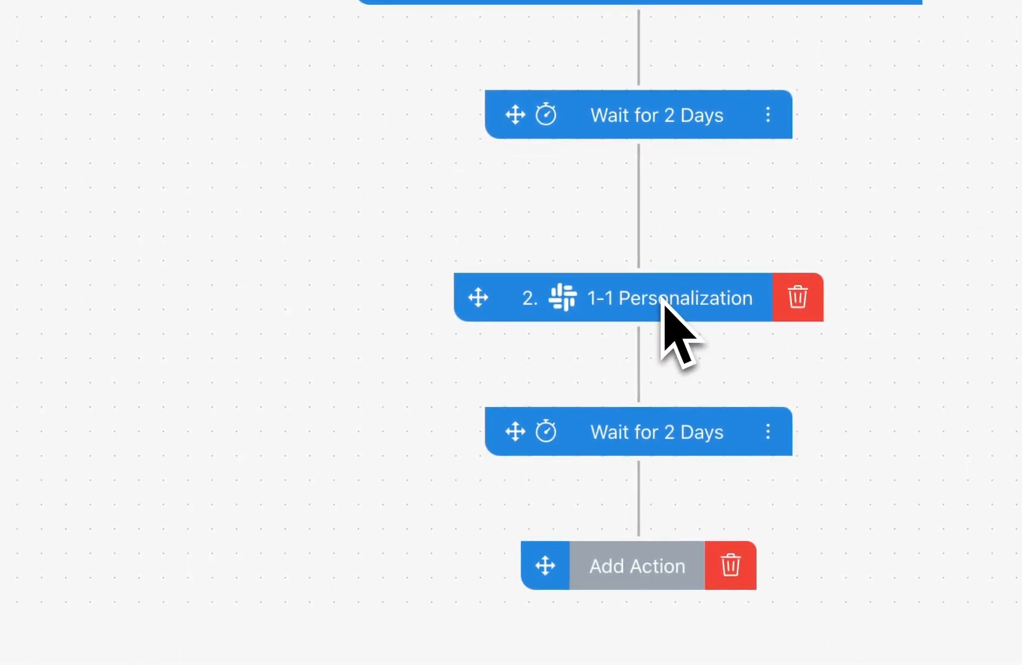
Add a Linkedin Connection Request action with the English AI template "Use Linkedin Recent Post to write Connection Request" and save its message
left_click(631, 563)
left_click(640, 376)
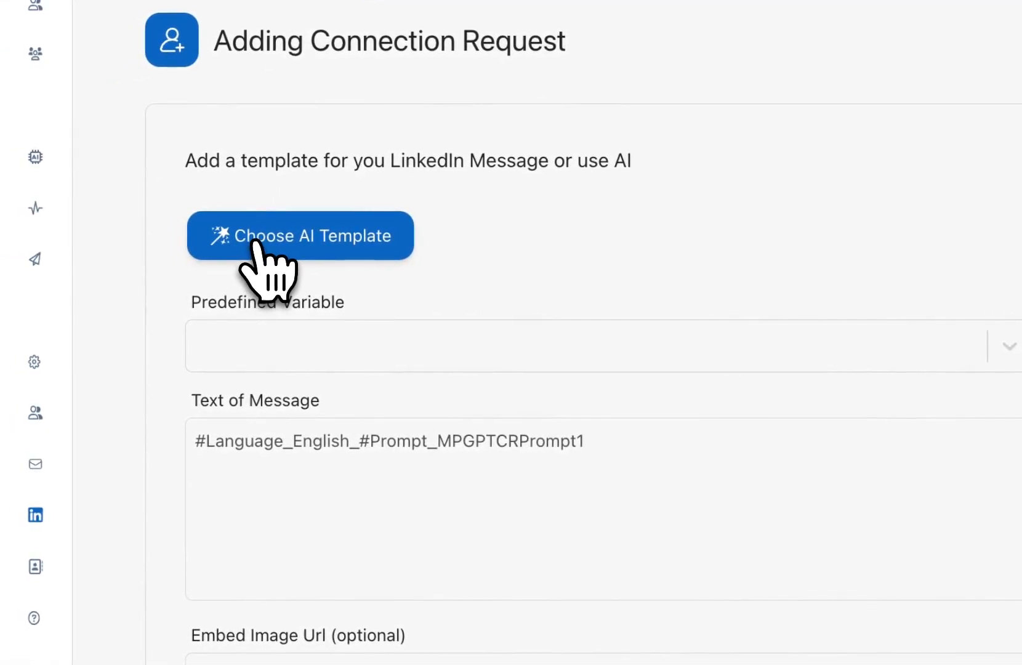
left_click(254, 242)
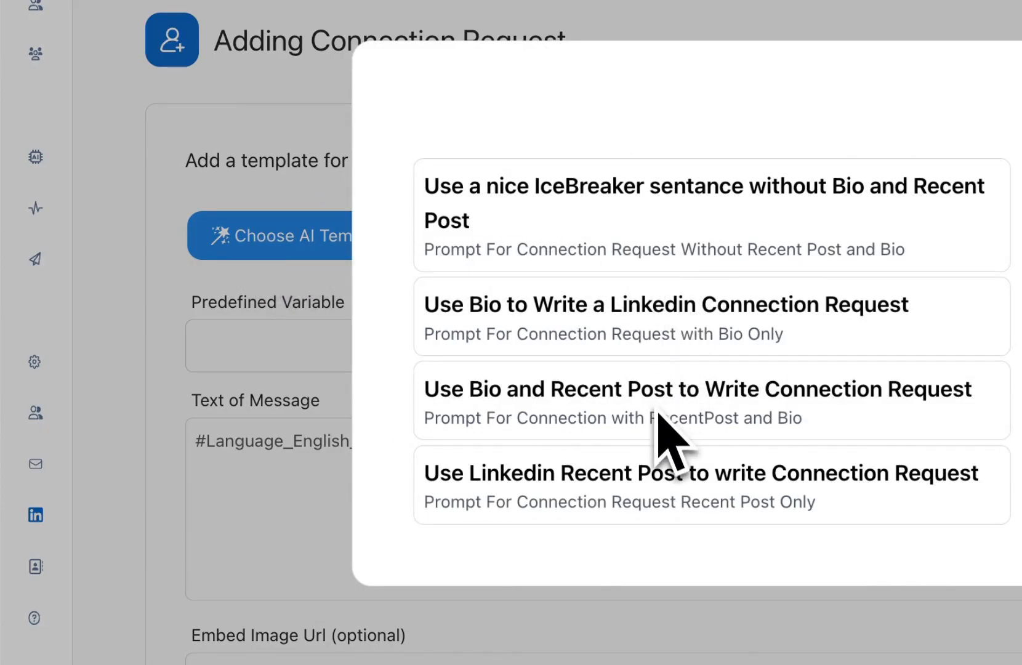
left_click(668, 486)
left_click_drag(813, 294, 455, 200)
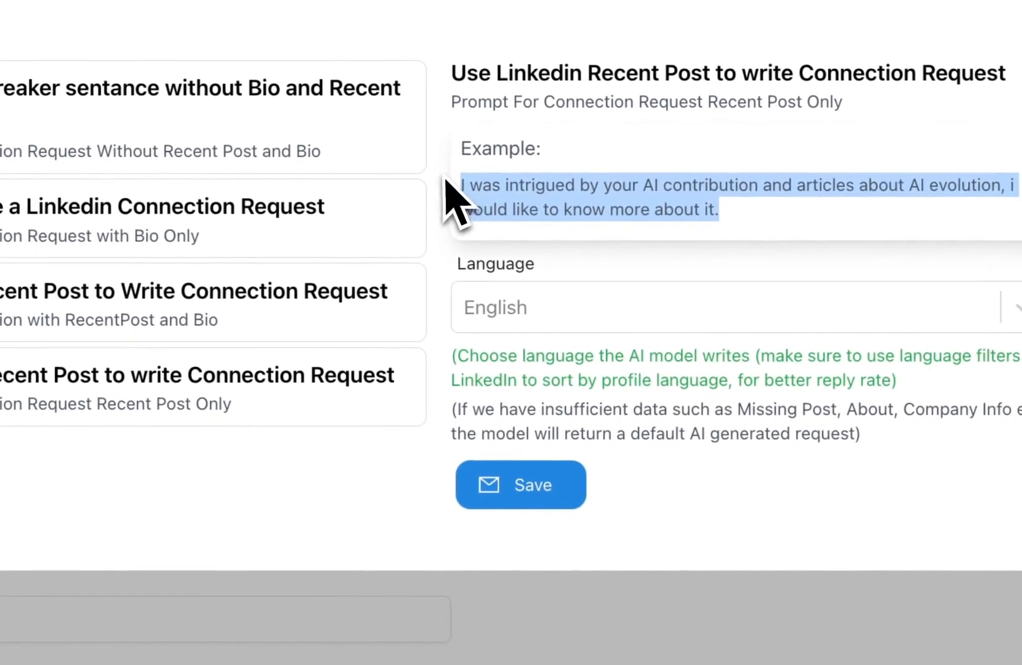
left_click(517, 485)
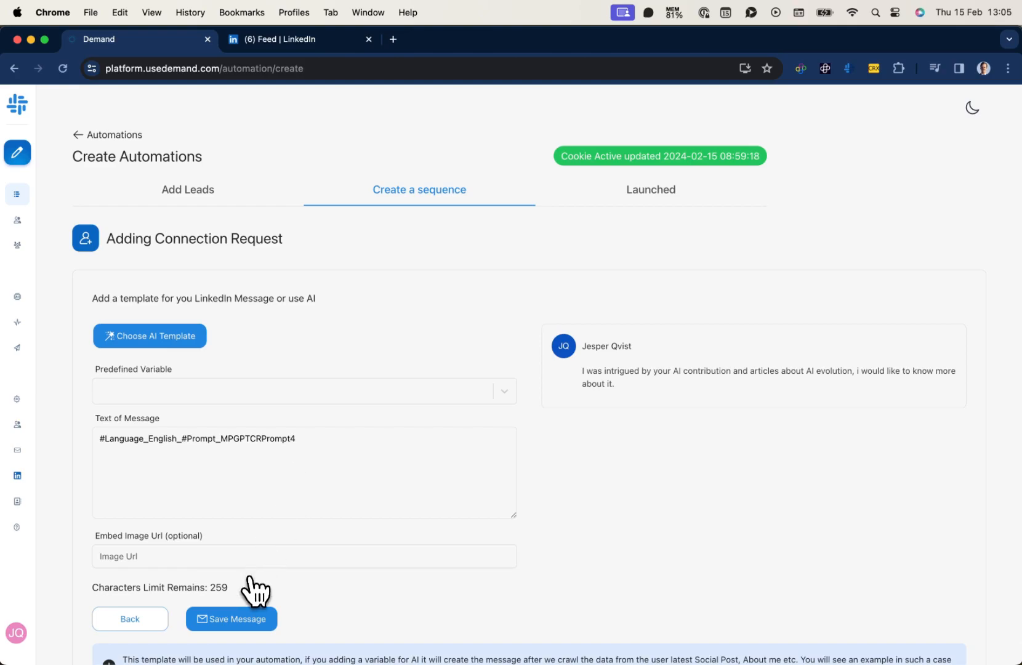
left_click(253, 609)
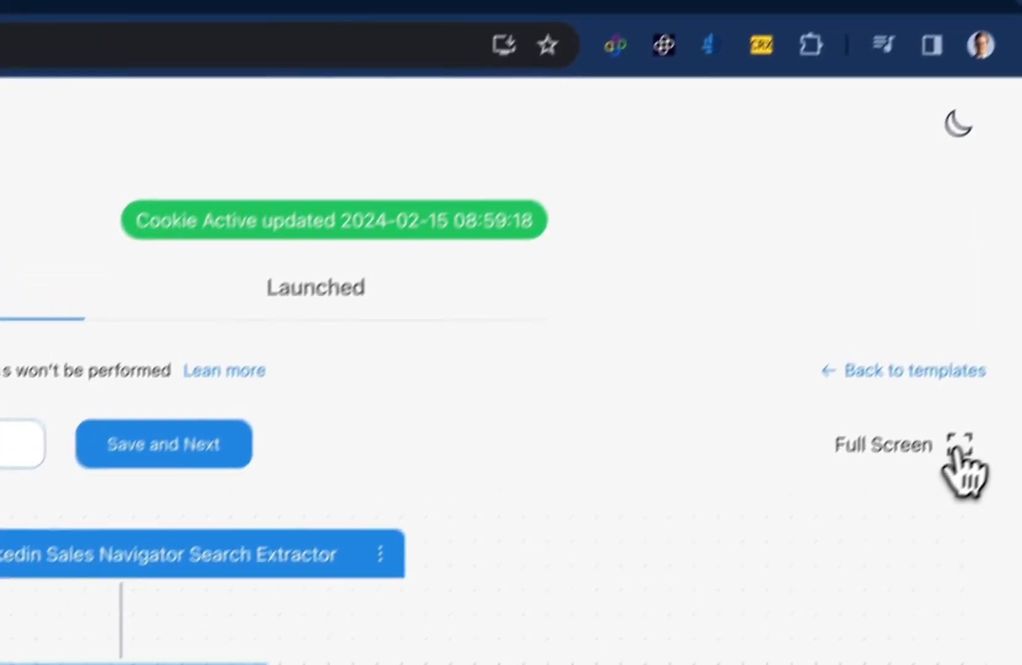
Expand the sequence editor to full screen and briefly switch to dark mode and back to light mode
left_click(1021, 144)
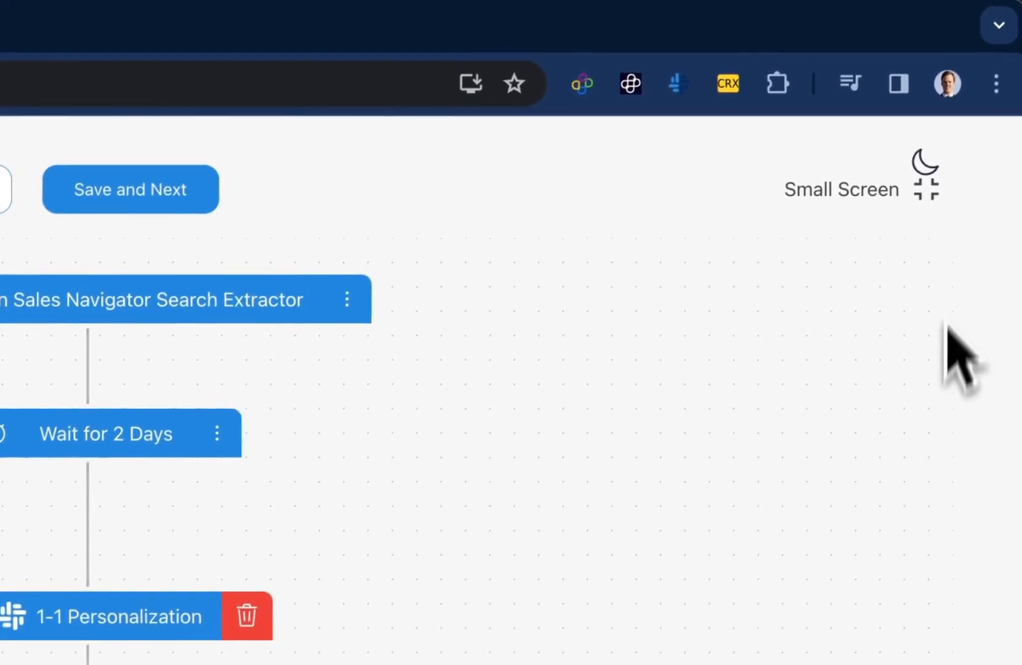
left_click(926, 167)
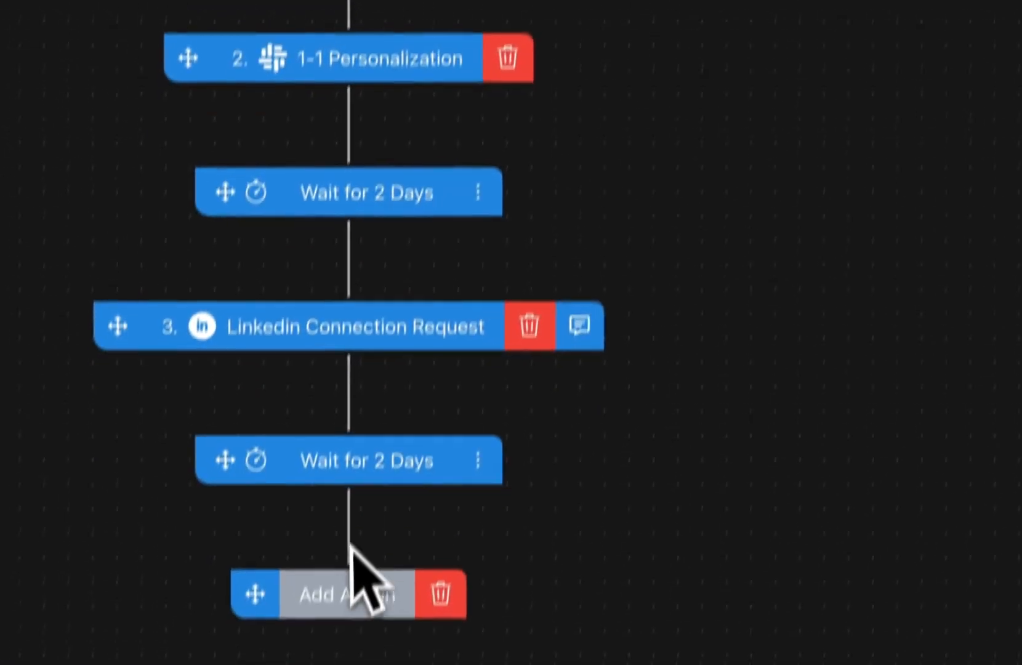
left_click(924, 148)
Add a Linkedin Message Sender action after the connection request with the message "Hi #first_name," using the First Name variable, and save it
left_click(345, 630)
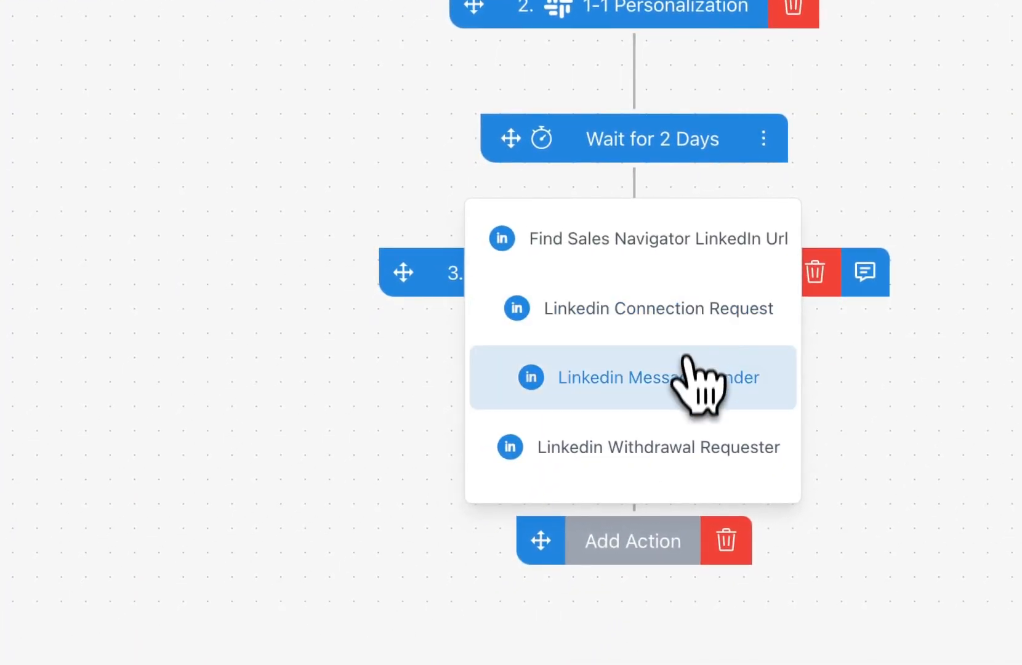
left_click(643, 414)
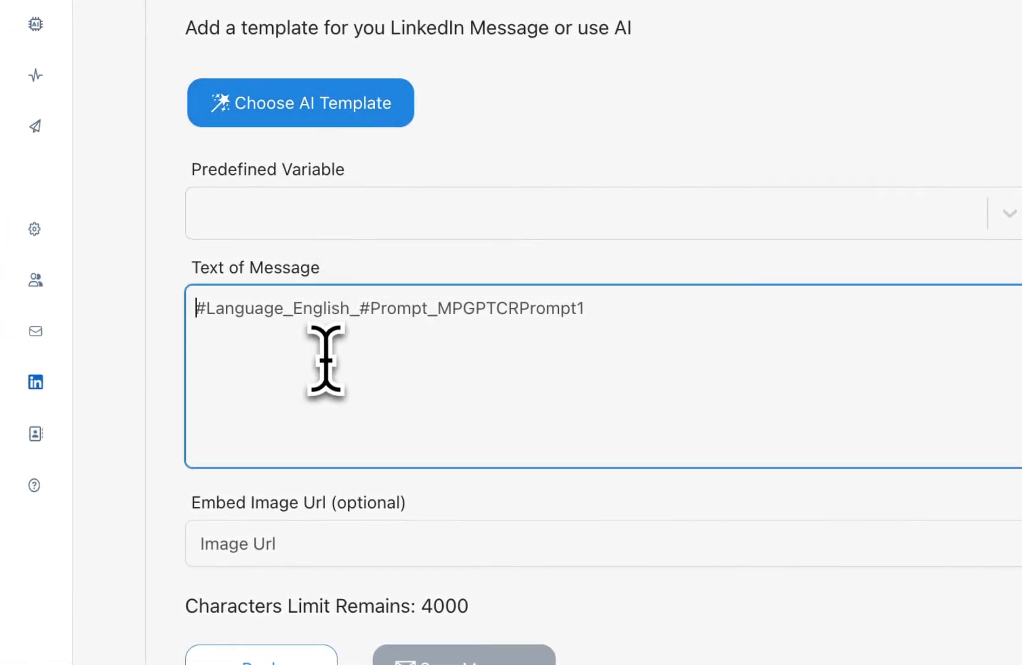
left_click(336, 241)
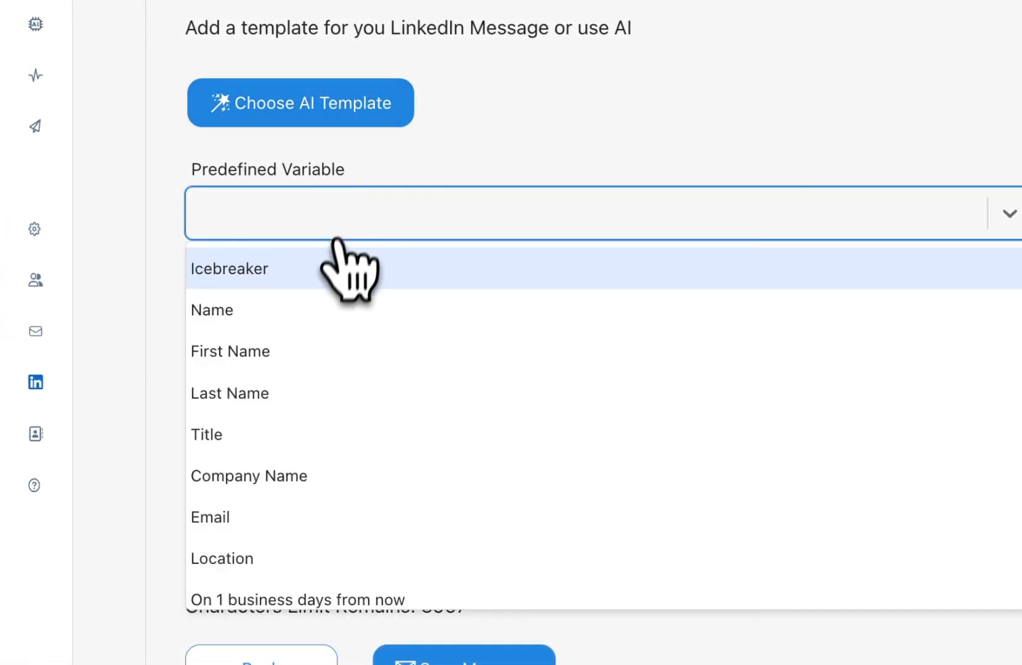
left_click(335, 345)
left_click(400, 343)
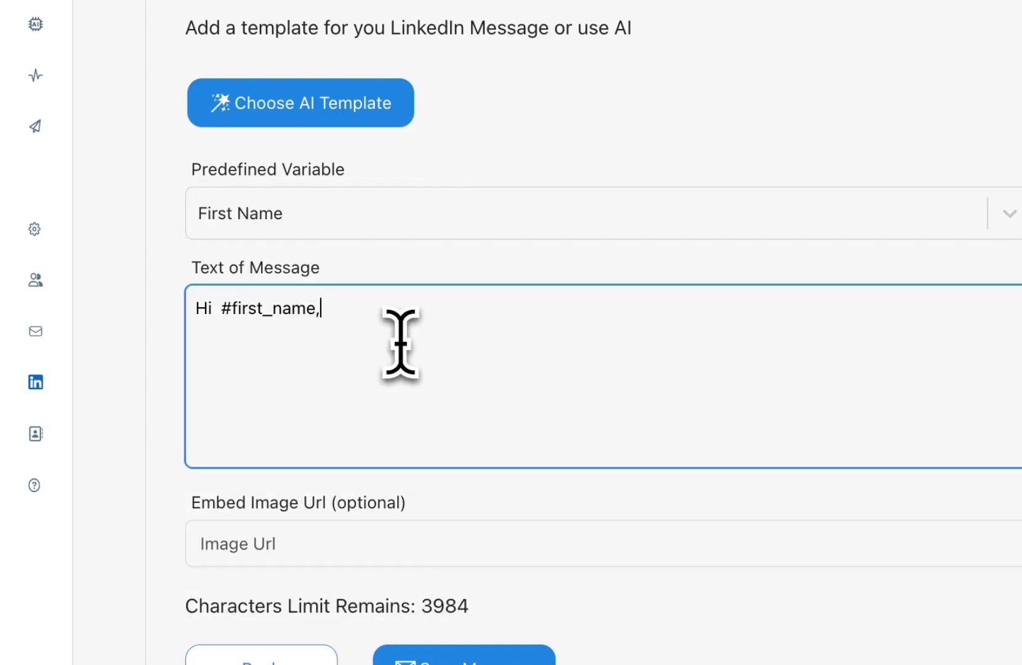
left_click(428, 545)
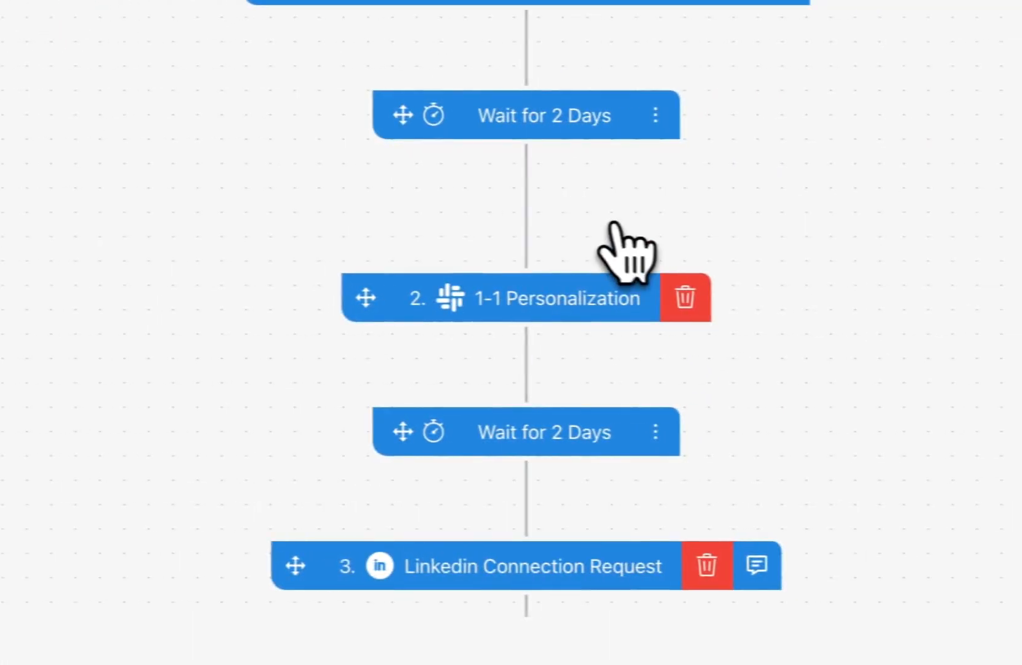
Reposition the 1-1 Personalization, wait, and LinkedIn action blocks along the sequence on the canvas
left_click_drag(363, 293, 331, 303)
left_click_drag(399, 434, 374, 425)
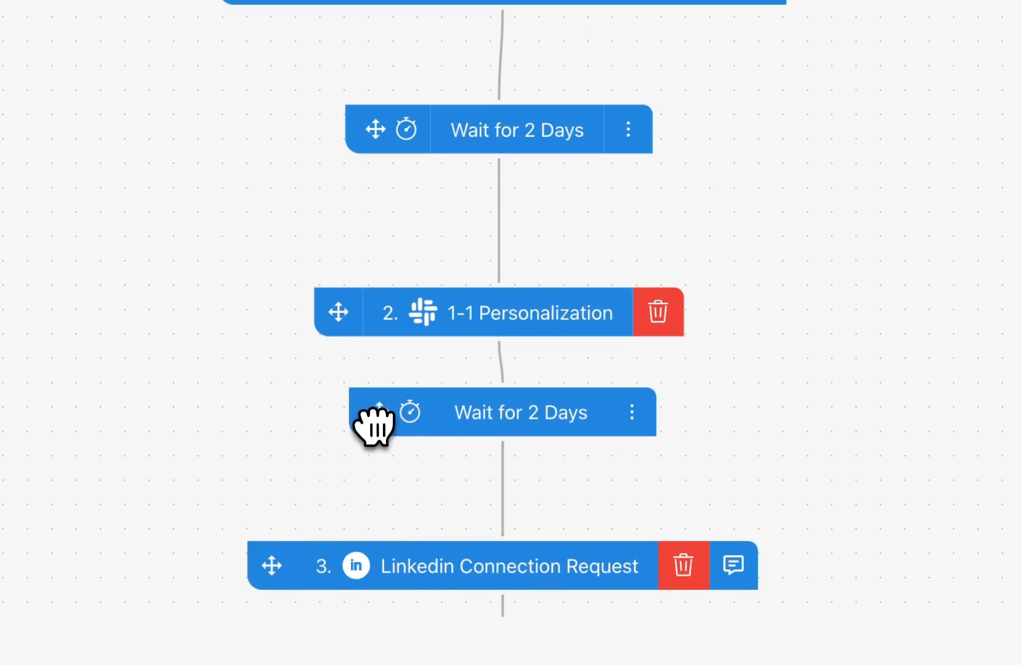
left_click_drag(264, 576, 272, 540)
left_click_drag(800, 554, 620, 154)
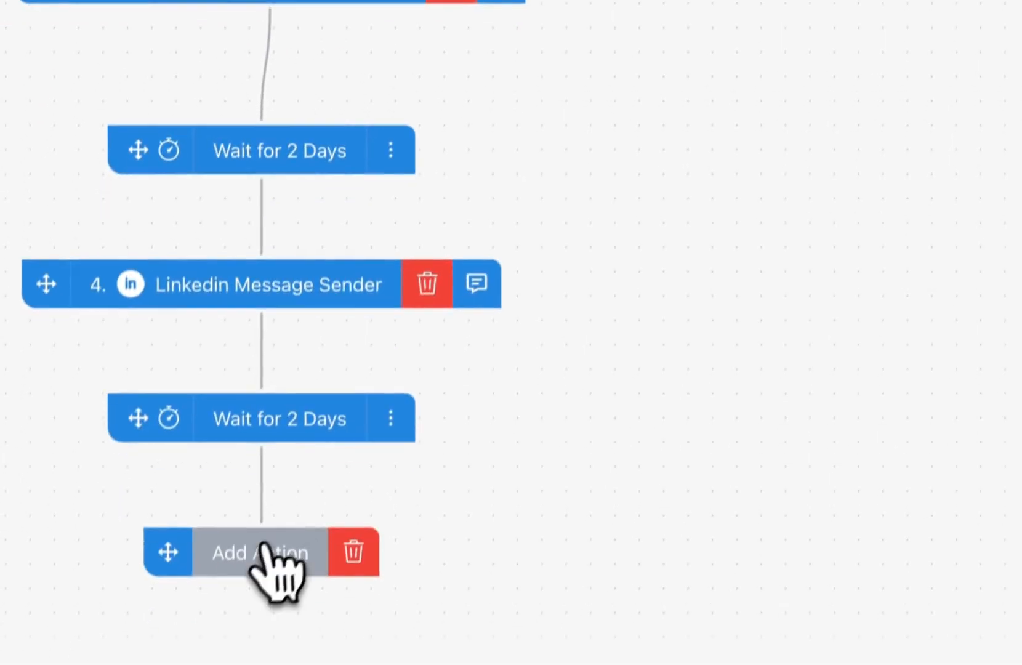
left_click(269, 531)
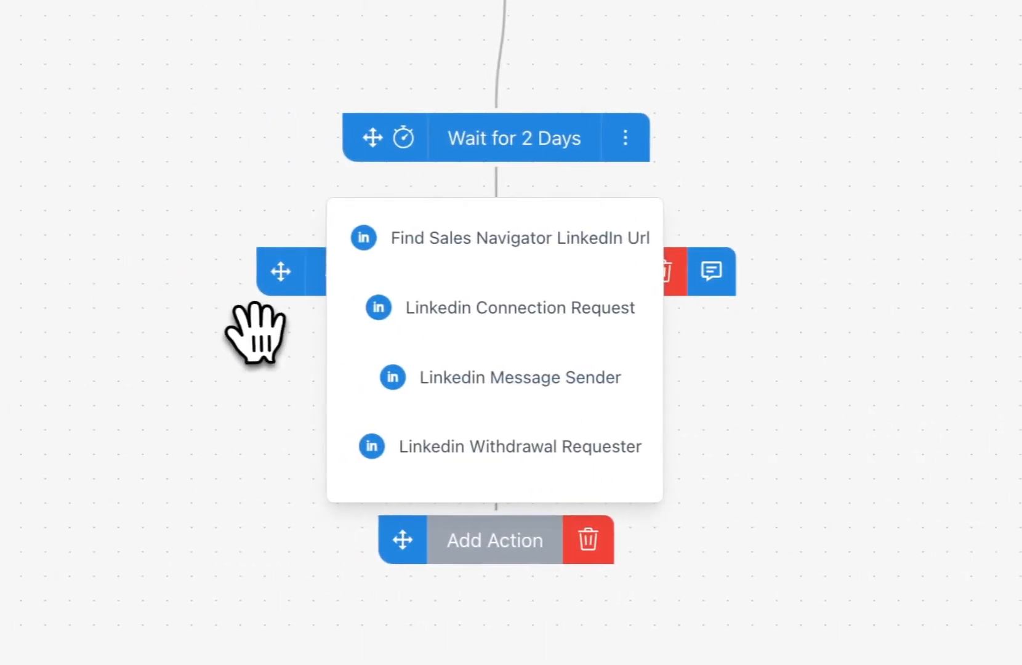
left_click(508, 448)
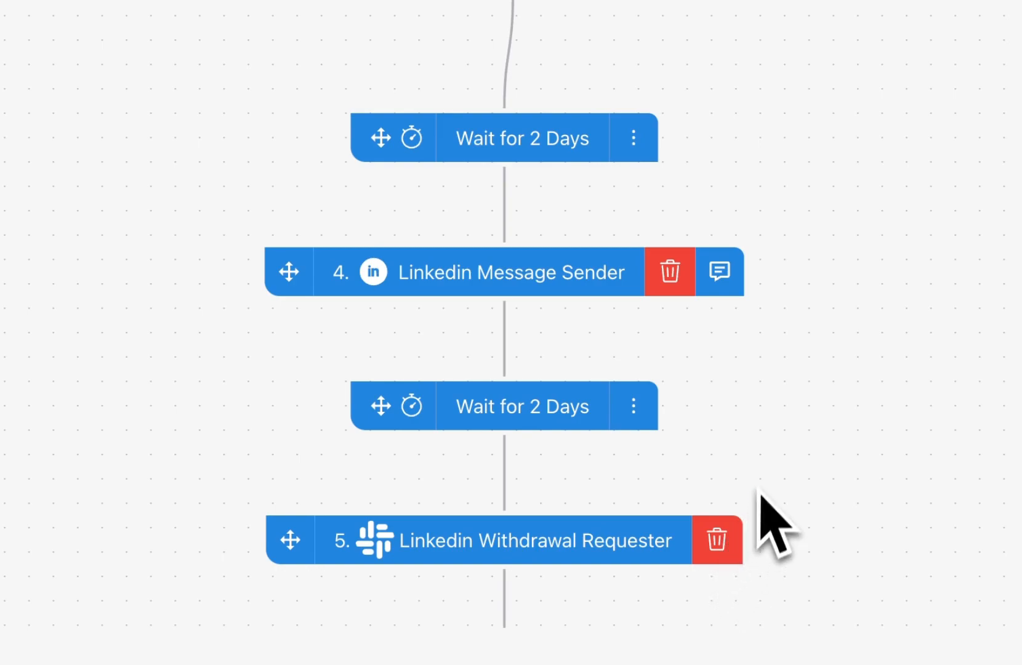
left_click(717, 540)
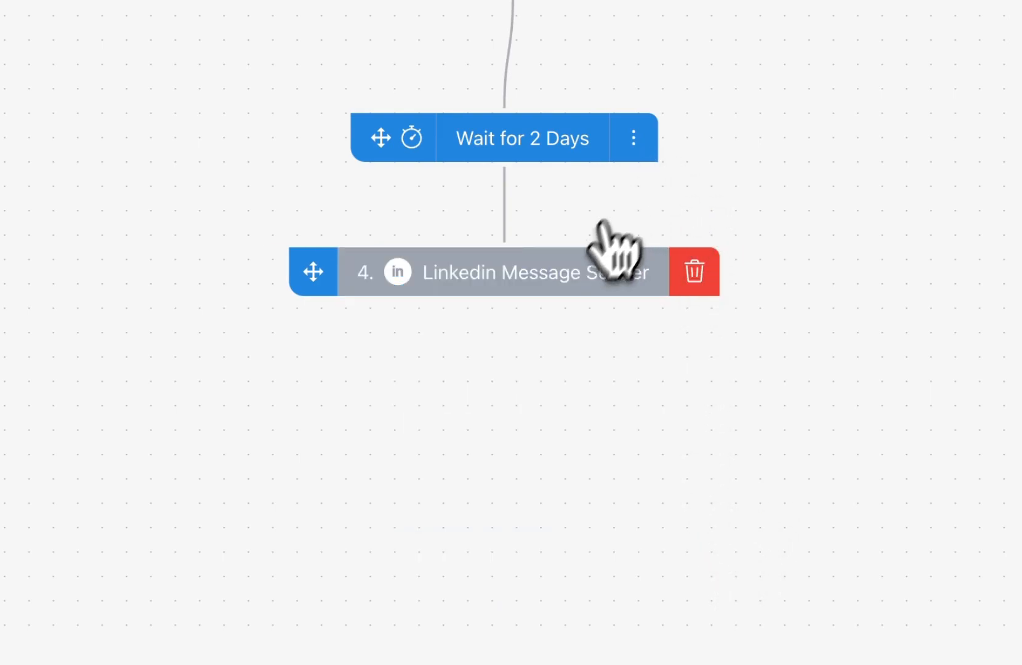
left_click(579, 265)
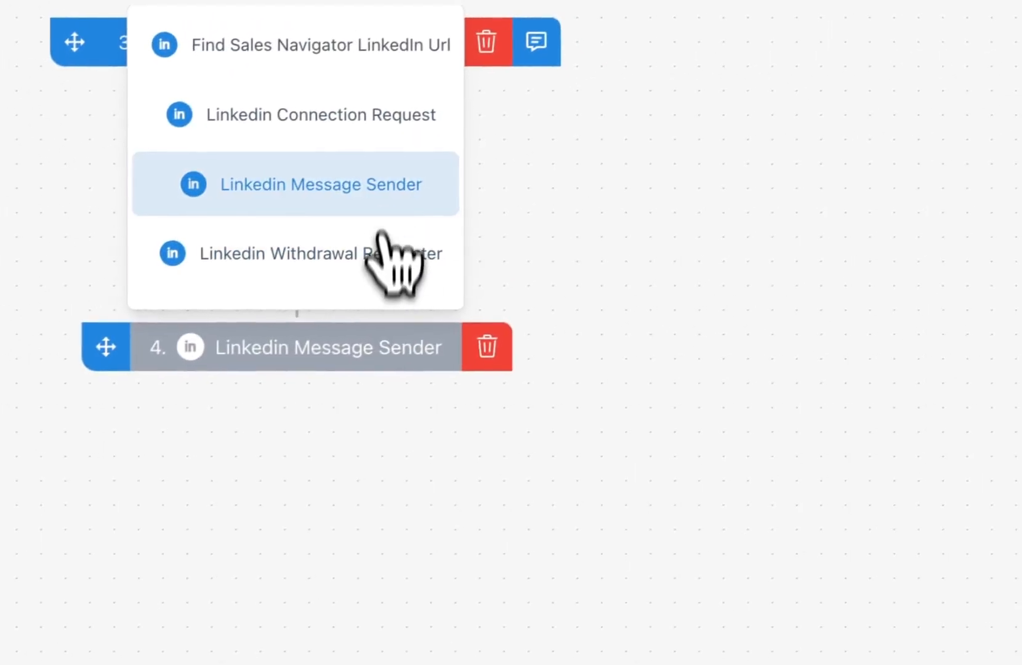
left_click(378, 192)
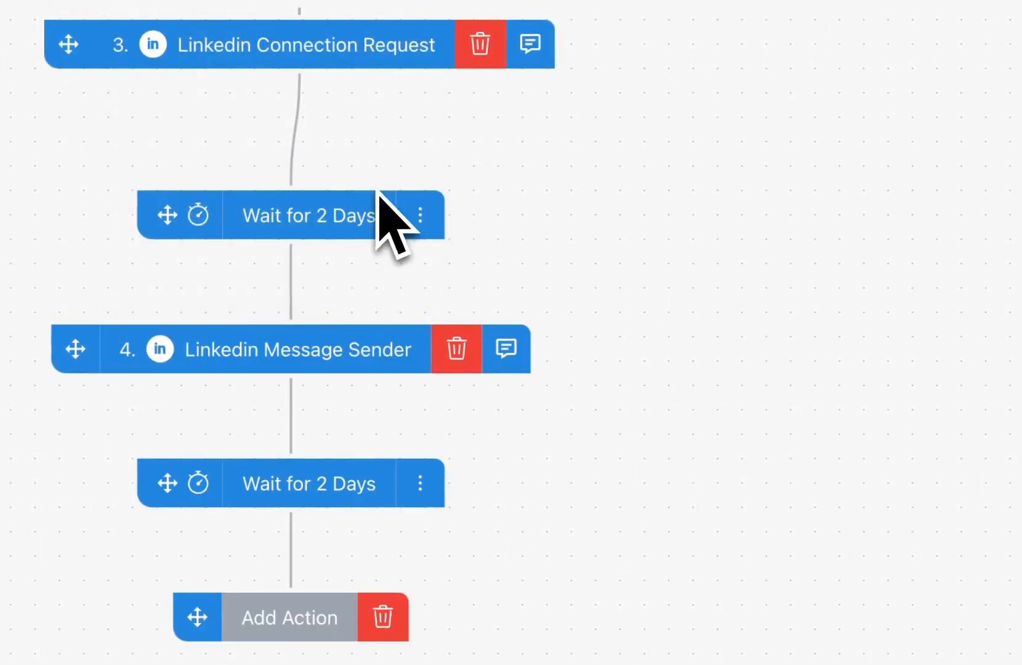
Check the delay unit options of the wait after the Linkedin Message Sender and apply a delay of 2 days
left_click(420, 484)
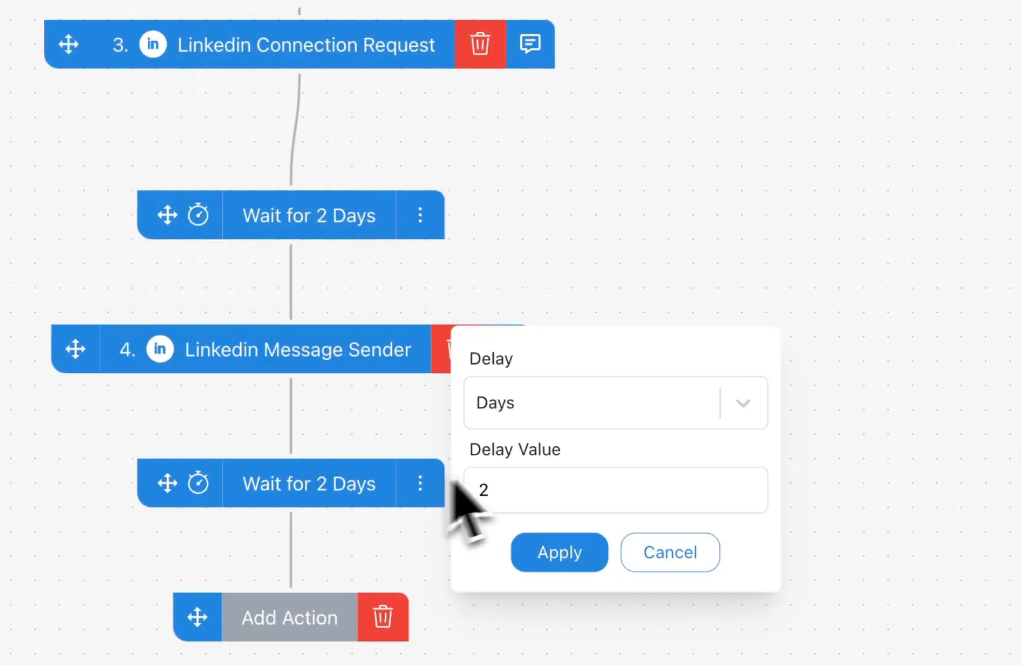
left_click(595, 423)
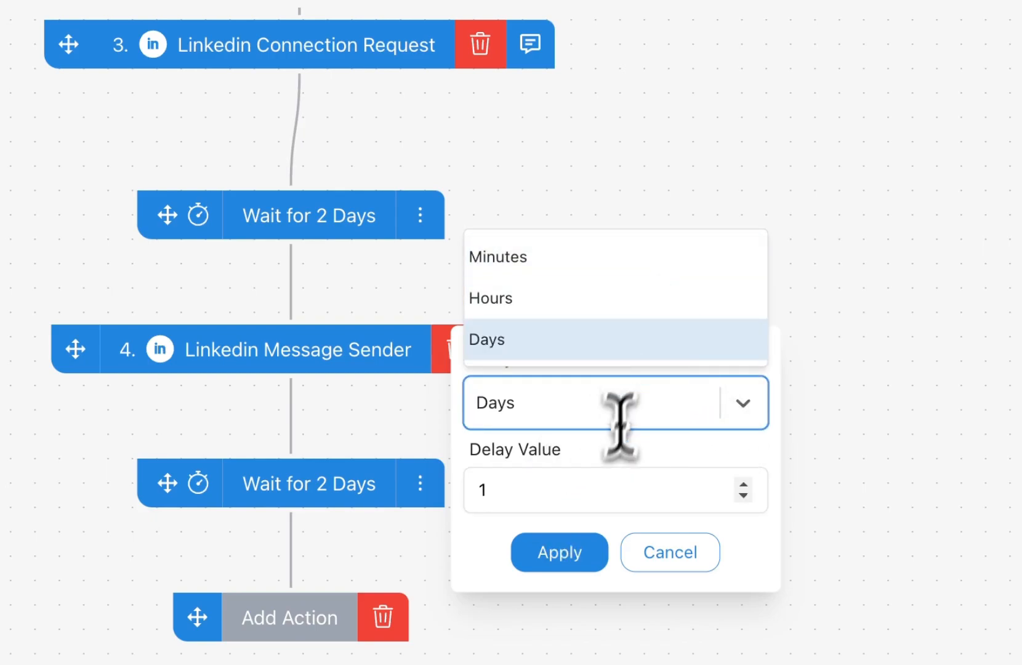
left_click(600, 486)
left_click(591, 540)
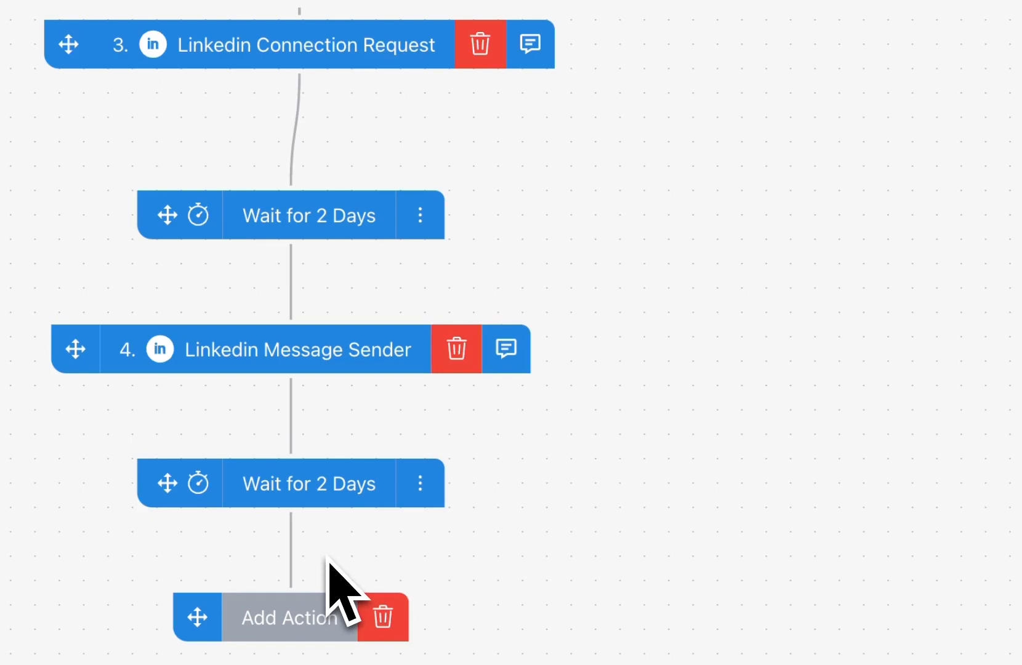
Add a Send Mail action after the last wait block and name its email template "Demo123"
left_click(301, 615)
scroll(717, 359, "down", 2)
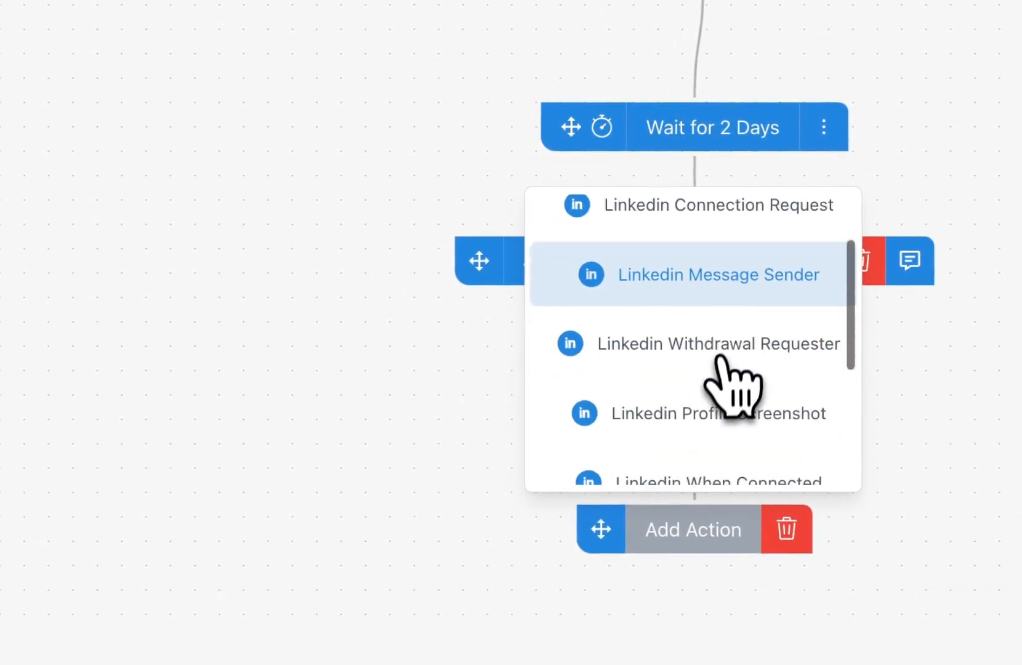
scroll(718, 360, "down", 4)
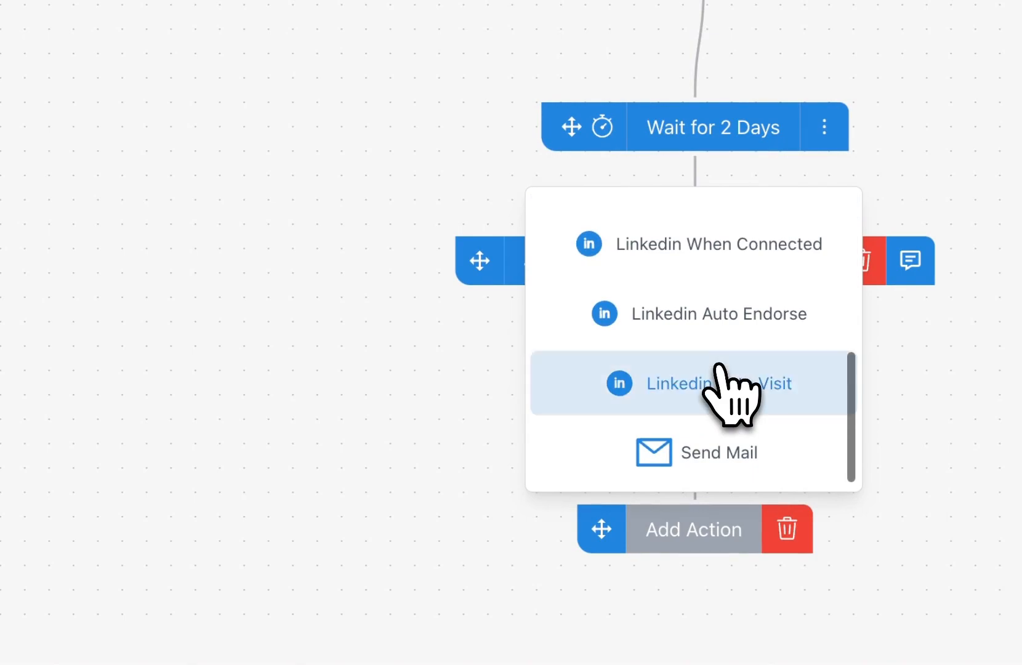
left_click(740, 467)
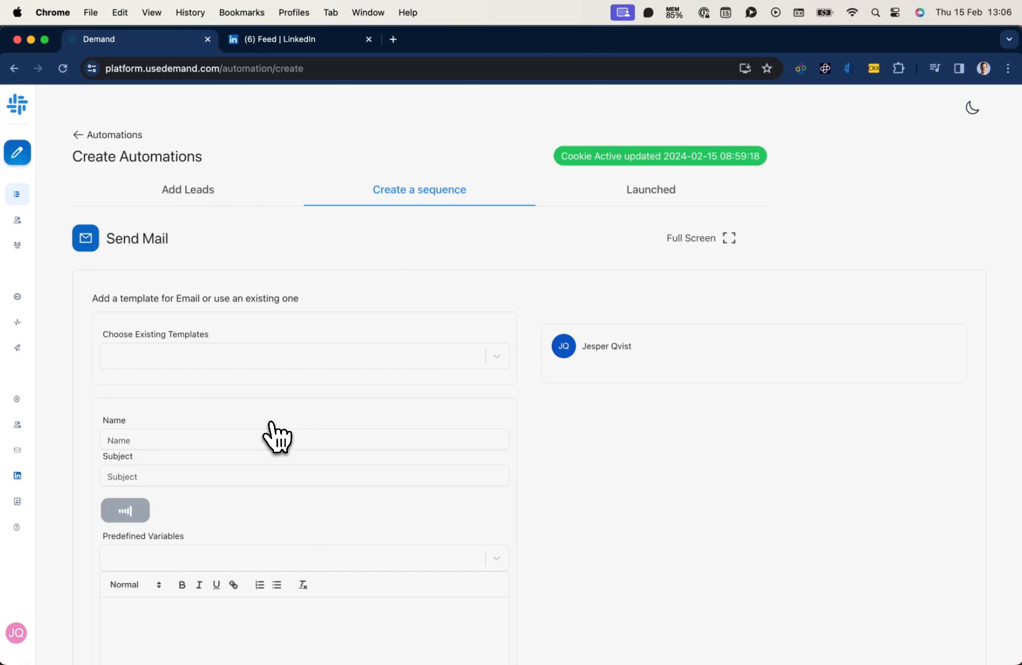
left_click(163, 439)
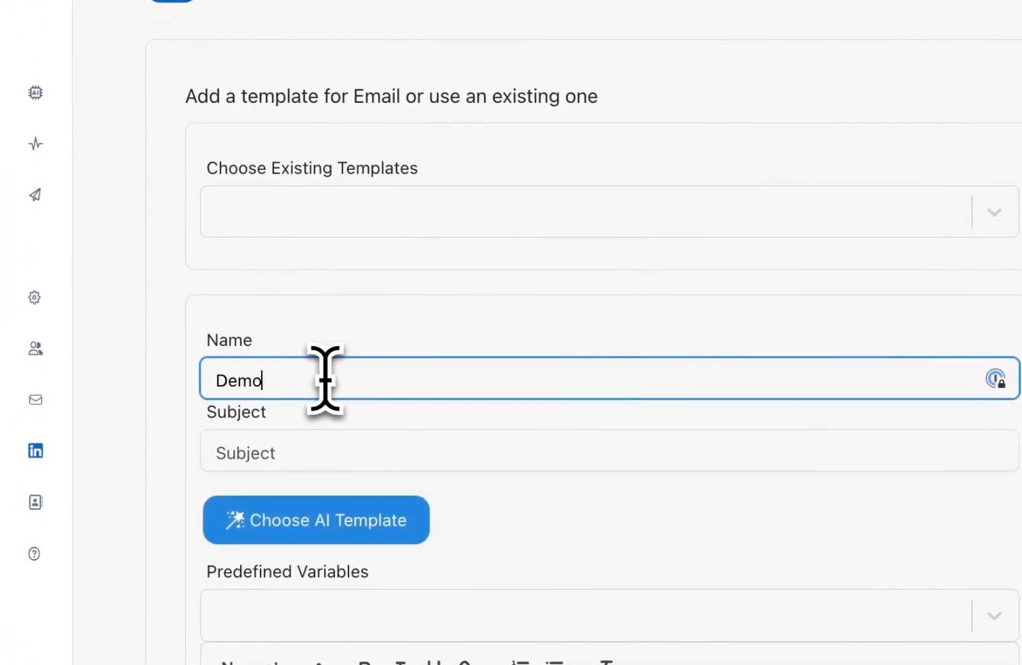
Set the email subject to "Demand<> {{company_name}}" using the predefined Company Name variable, leaving the message body empty
left_click(299, 462)
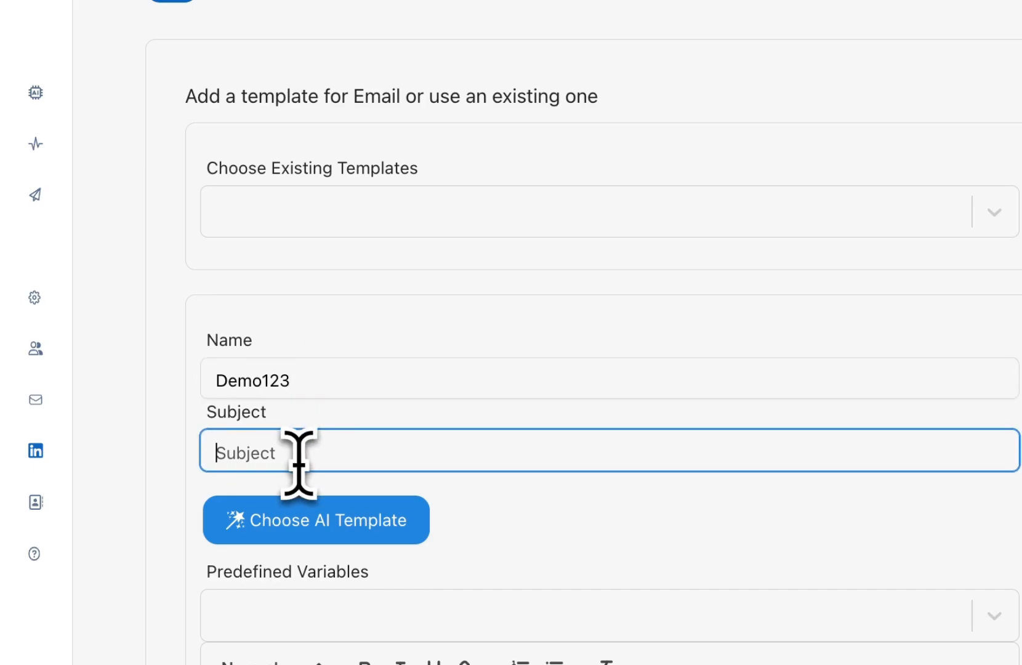
scroll(299, 462, "down", 3)
left_click(308, 456)
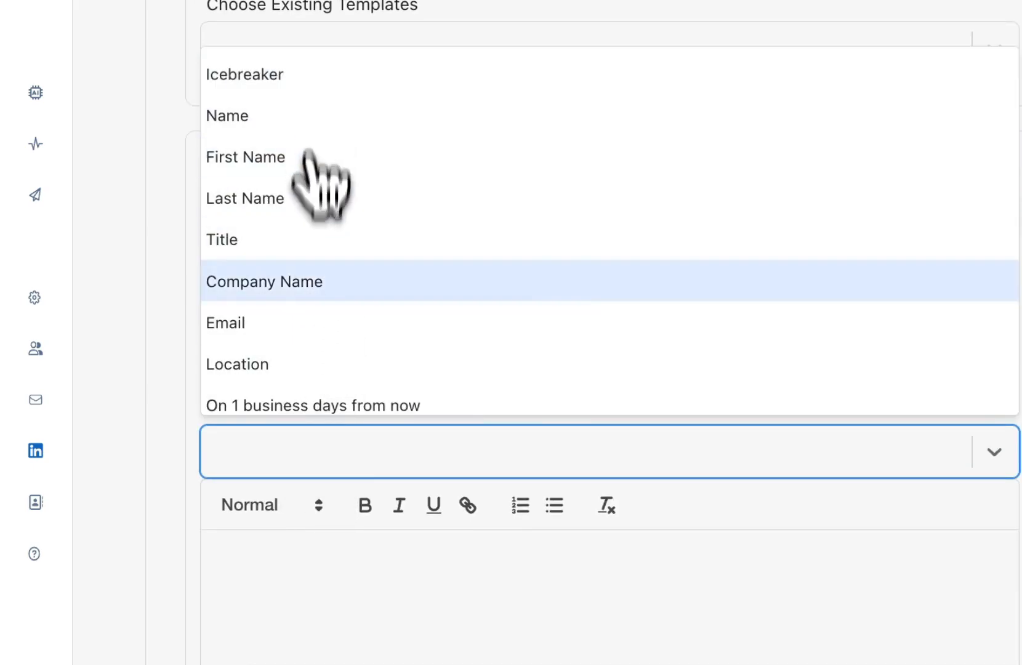
left_click(303, 300)
left_click_drag(474, 498, 182, 433)
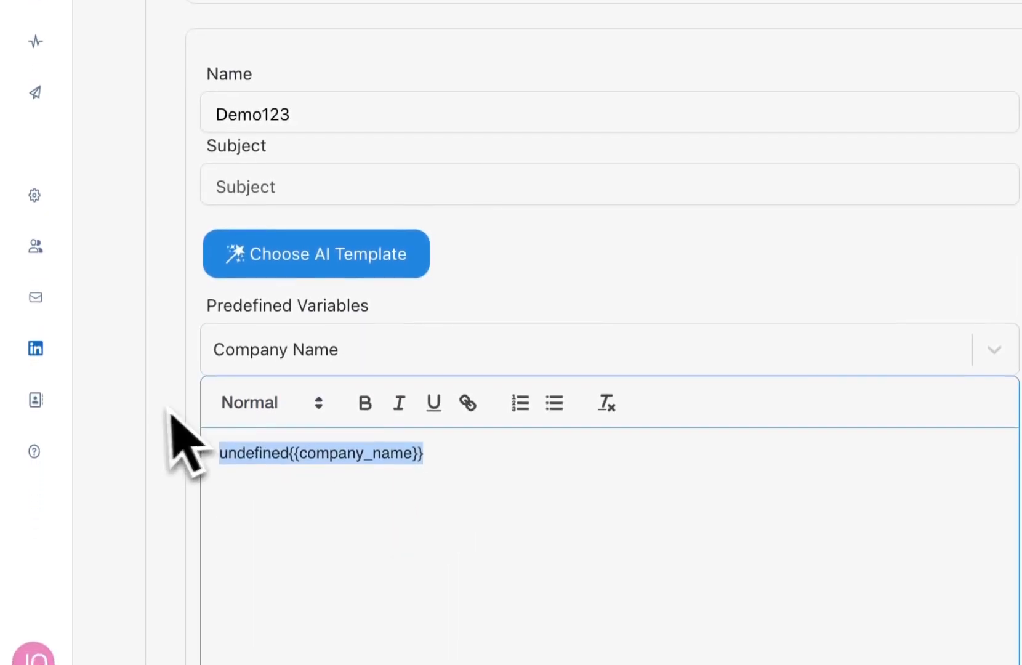
left_click(337, 342)
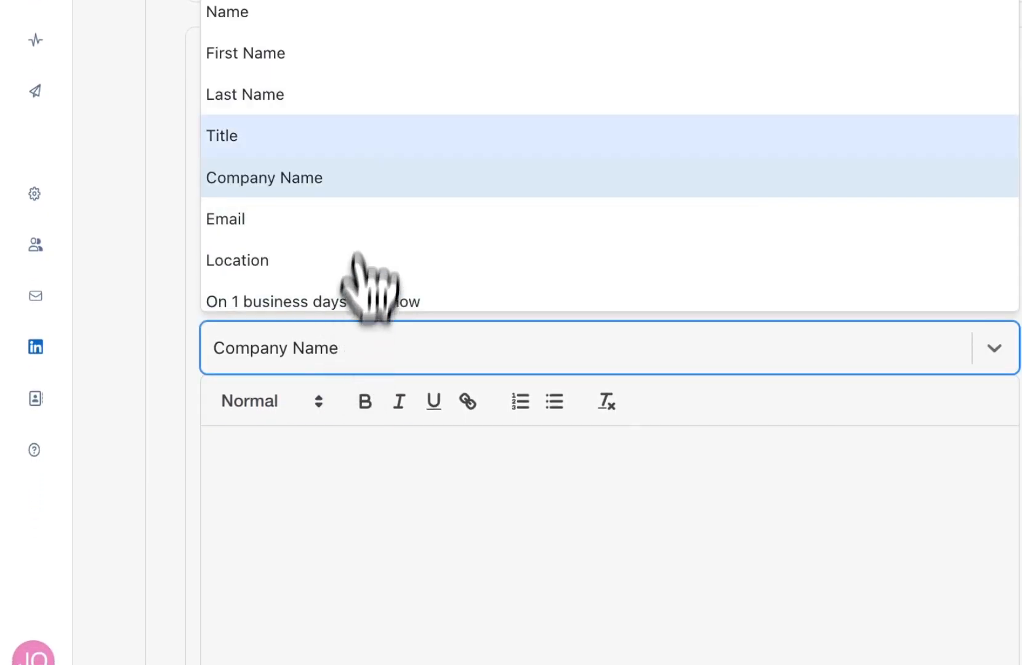
left_click(360, 177)
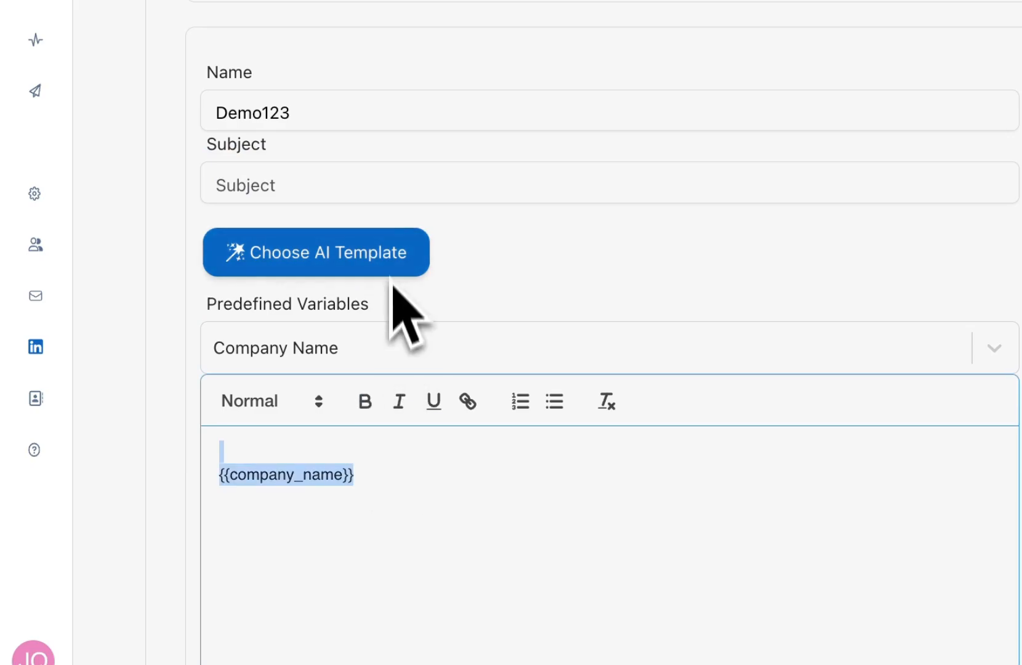
key("BackSpace")
left_click(390, 195)
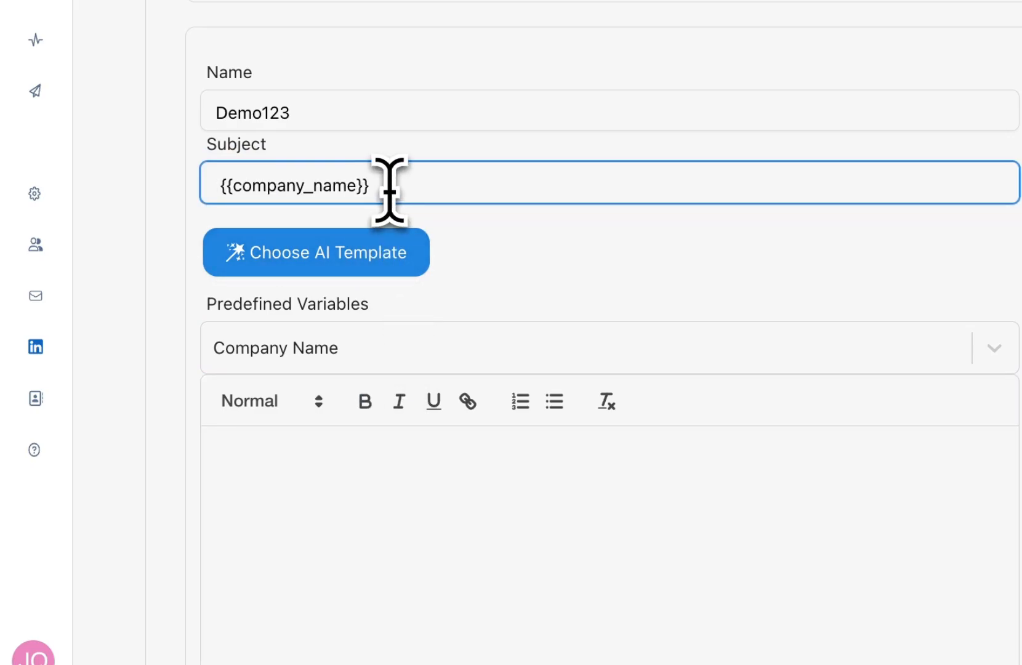
type("<>")
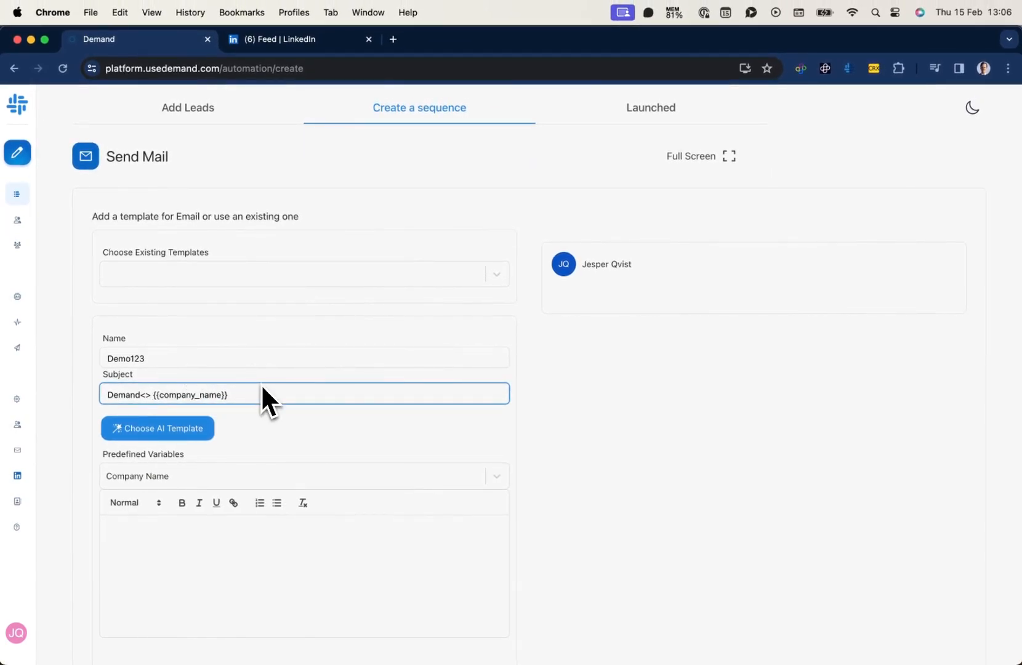
Write the greeting "Hi {{first_name}}," on one line of the email body using the First Name variable
left_click(182, 520)
type("Hi")
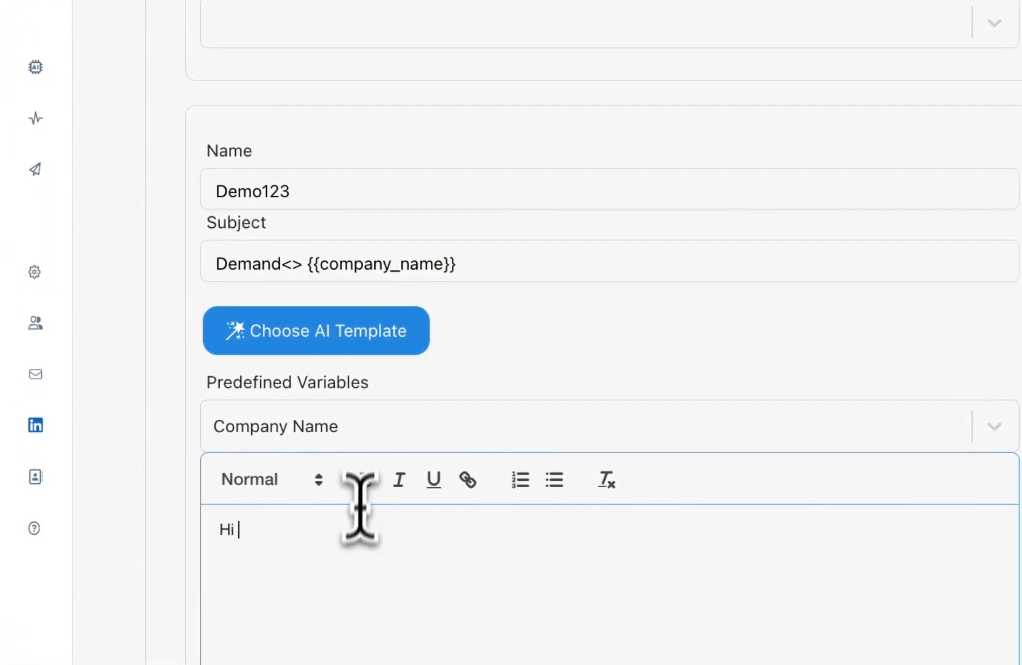
left_click(365, 423)
left_click(410, 132)
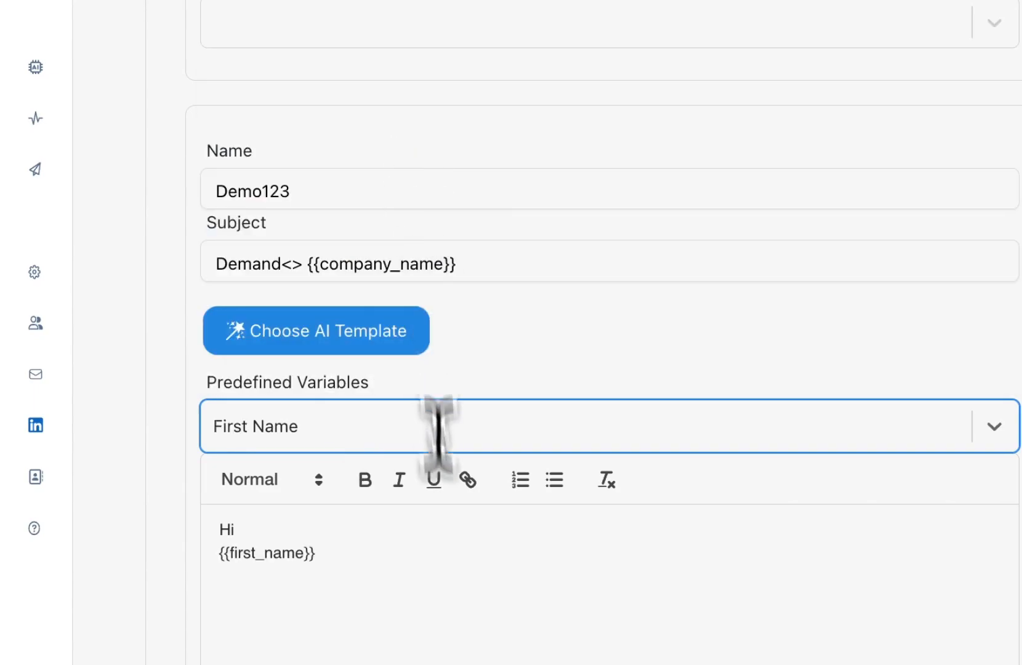
left_click(333, 558)
key("Up")
key("Right")
key("BackSpace")
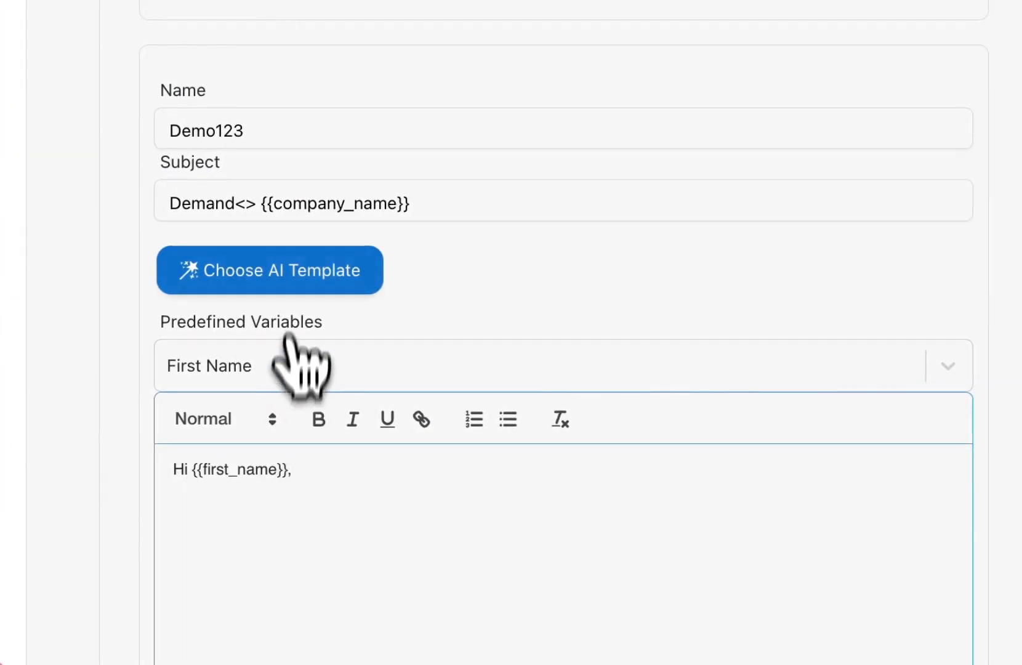
Insert the English AI template "Use job title to write email first line" below the greeting, separated by a blank line
left_click(290, 284)
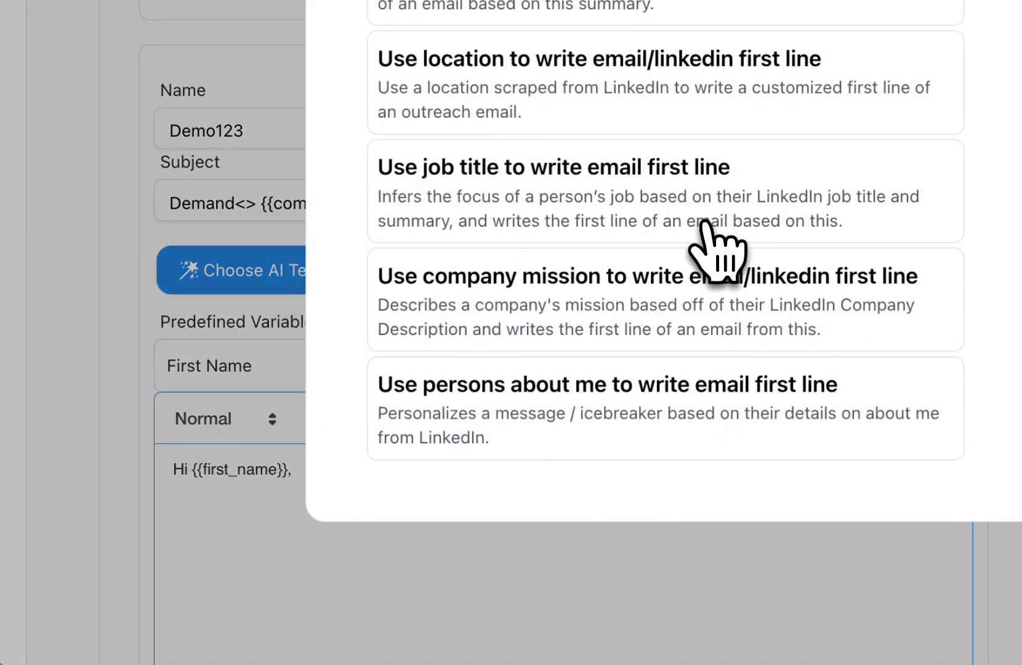
left_click(698, 229)
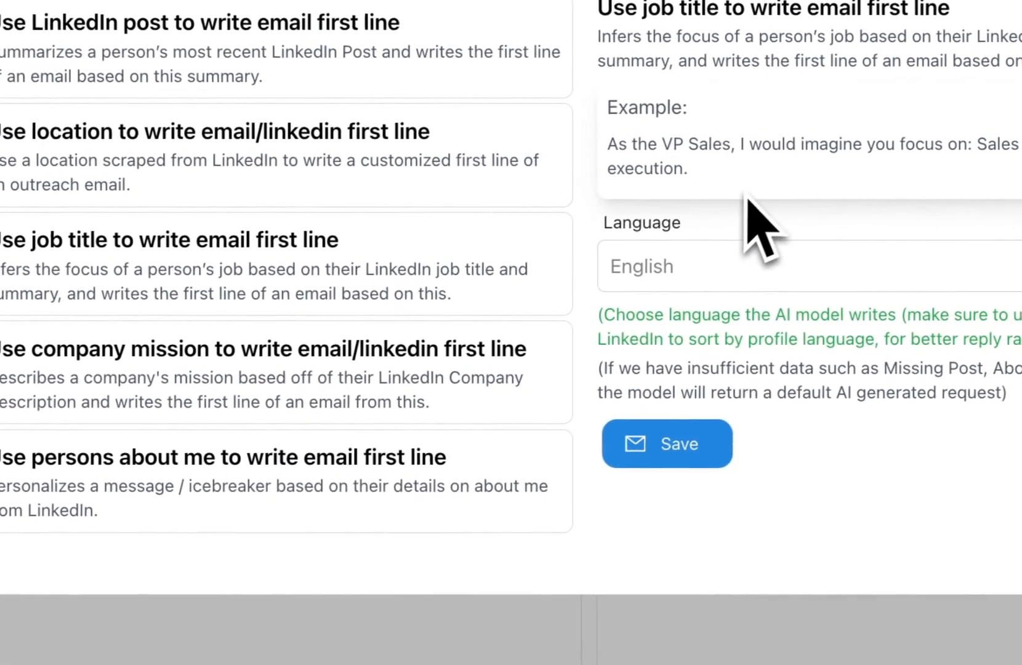
left_click_drag(686, 172, 586, 149)
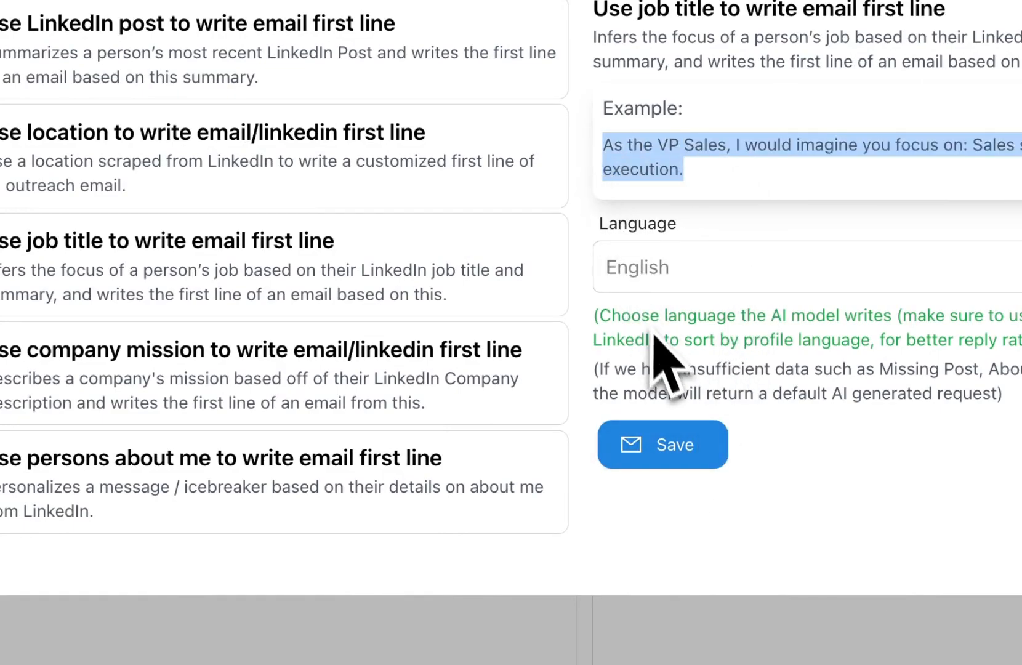
left_click(679, 457)
key("Down")
key("Down")
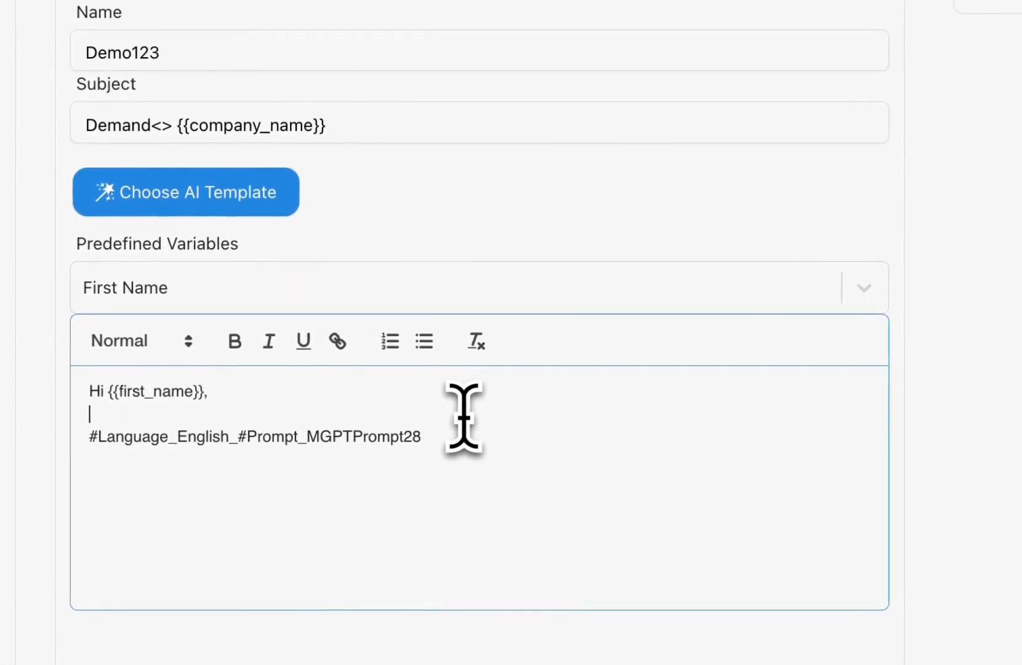
key("Return")
key("Return")
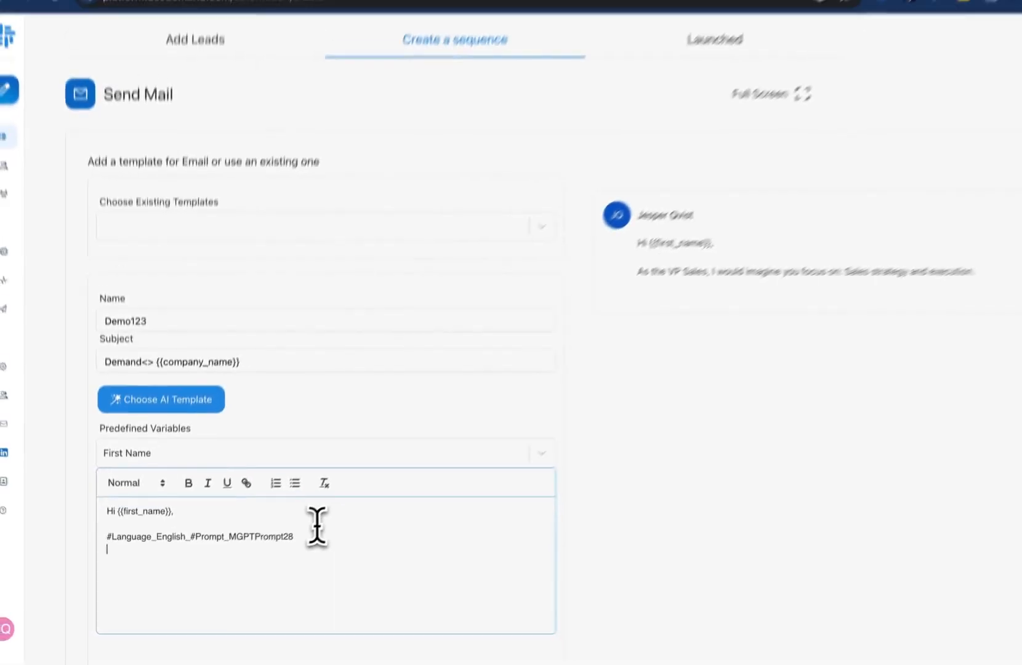
Save the email as a new template and finish setting up the Send Mail action
scroll(465, 417, "down", 2)
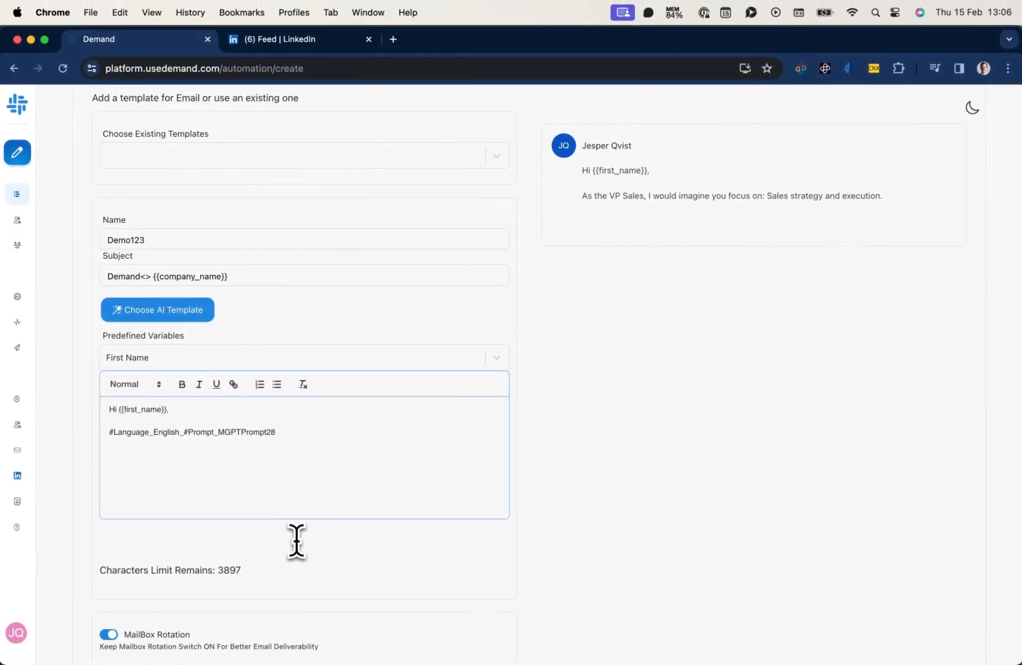
scroll(296, 540, "down", 5)
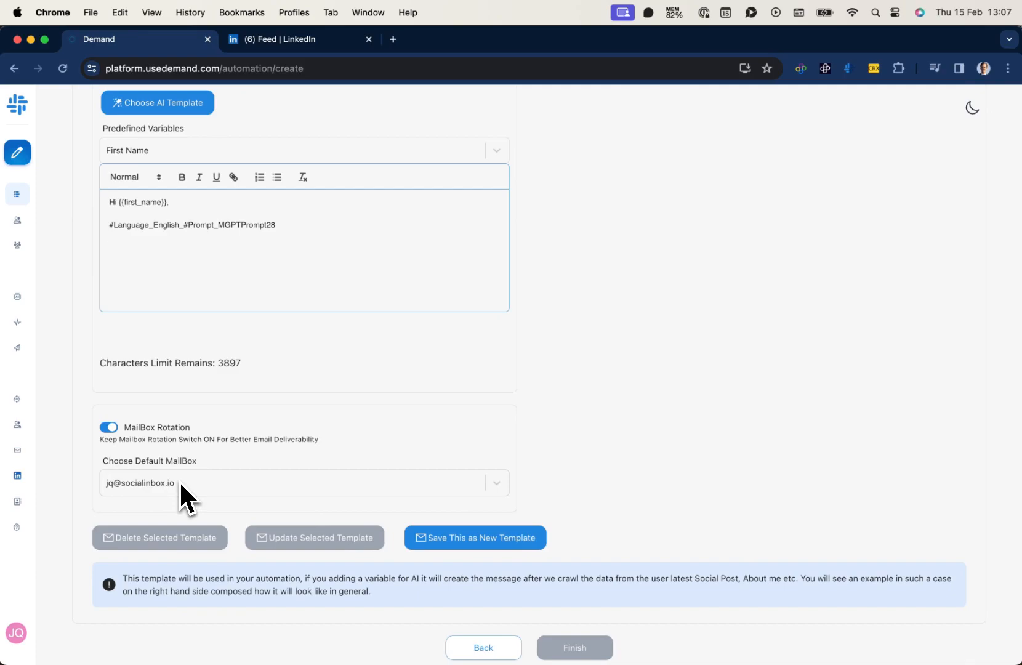
left_click(486, 535)
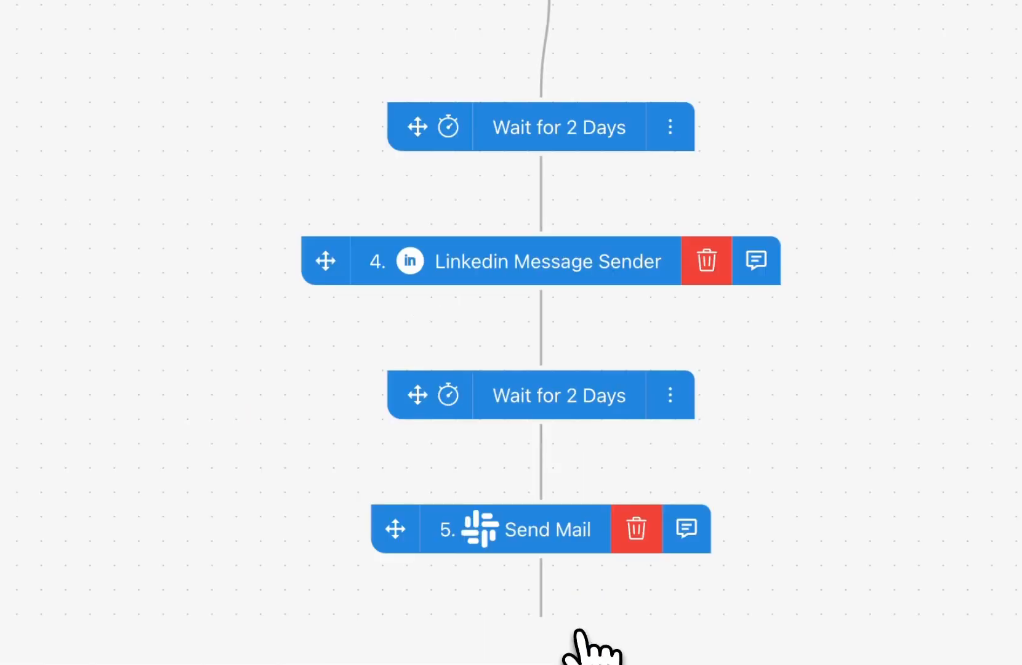
Review the assembled sequence, then save it and proceed to the automation's launch stage
scroll(588, 650, "up", 5)
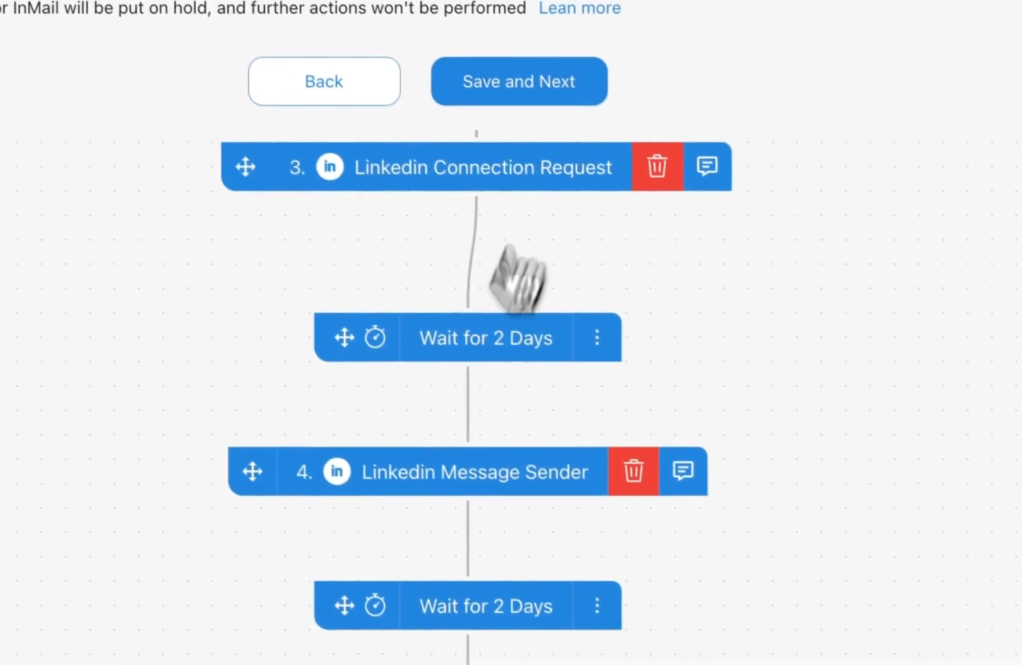
scroll(523, 262, "down", 5)
scroll(468, 433, "down", 3)
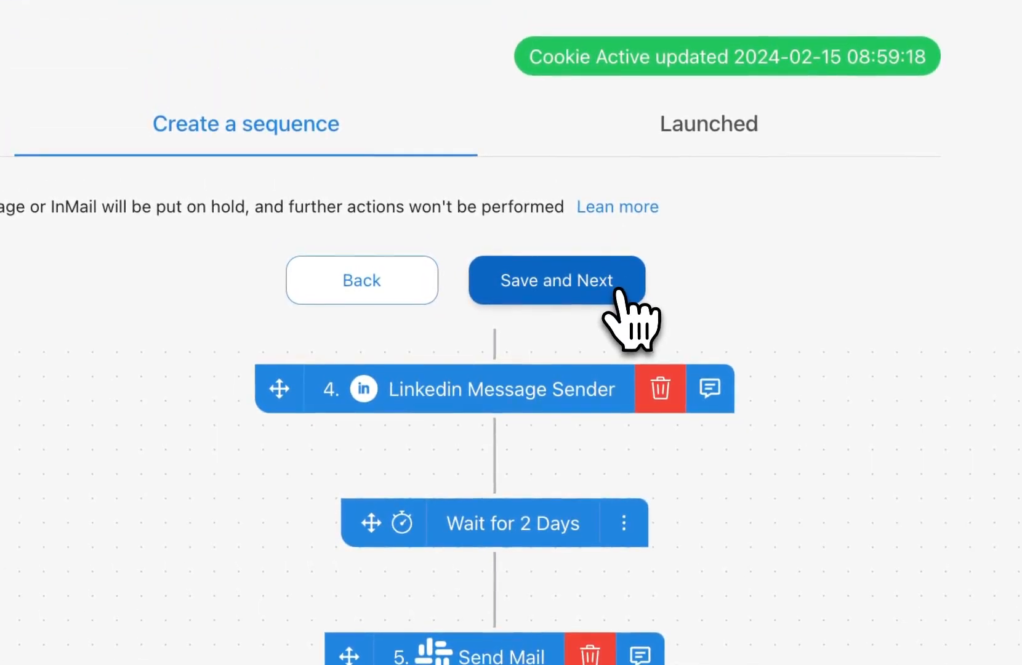
left_click(617, 289)
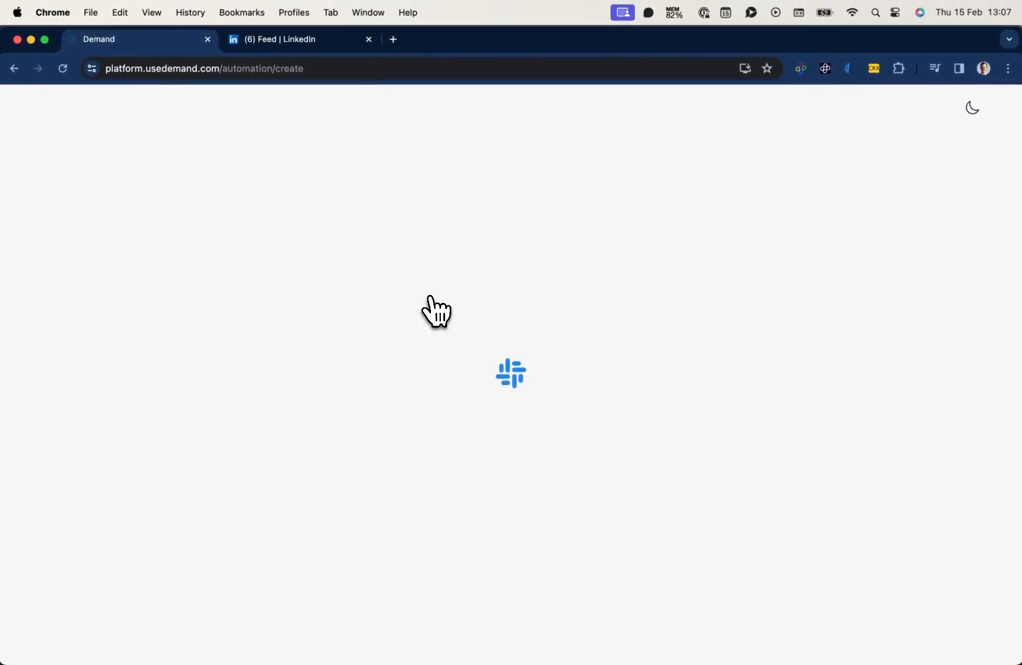
Rename the draft automation as "Name" and save the new name
left_click(180, 297)
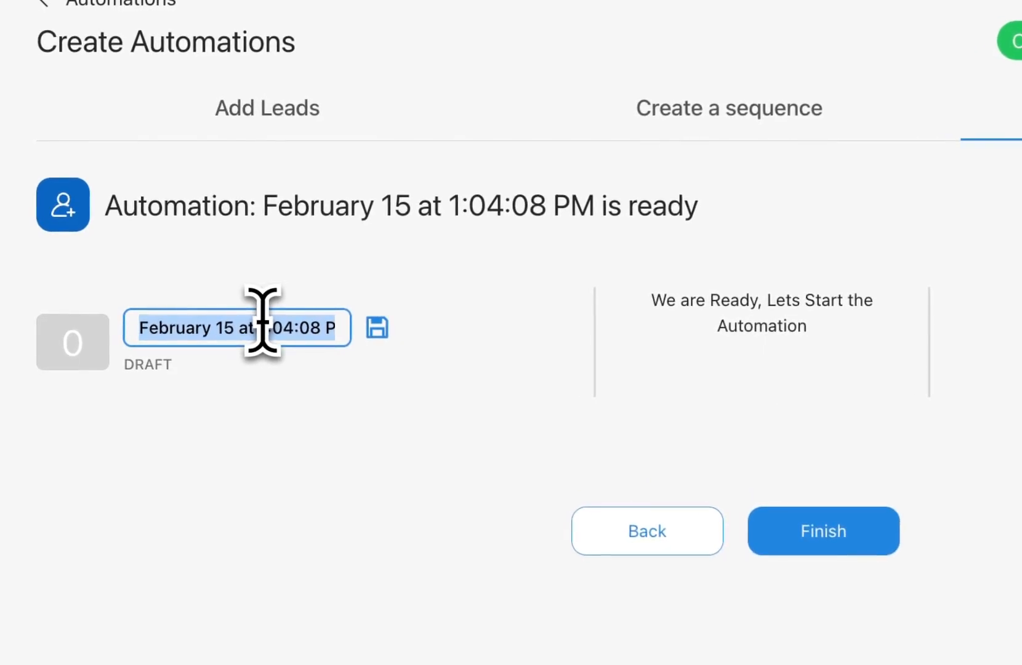
type("Name")
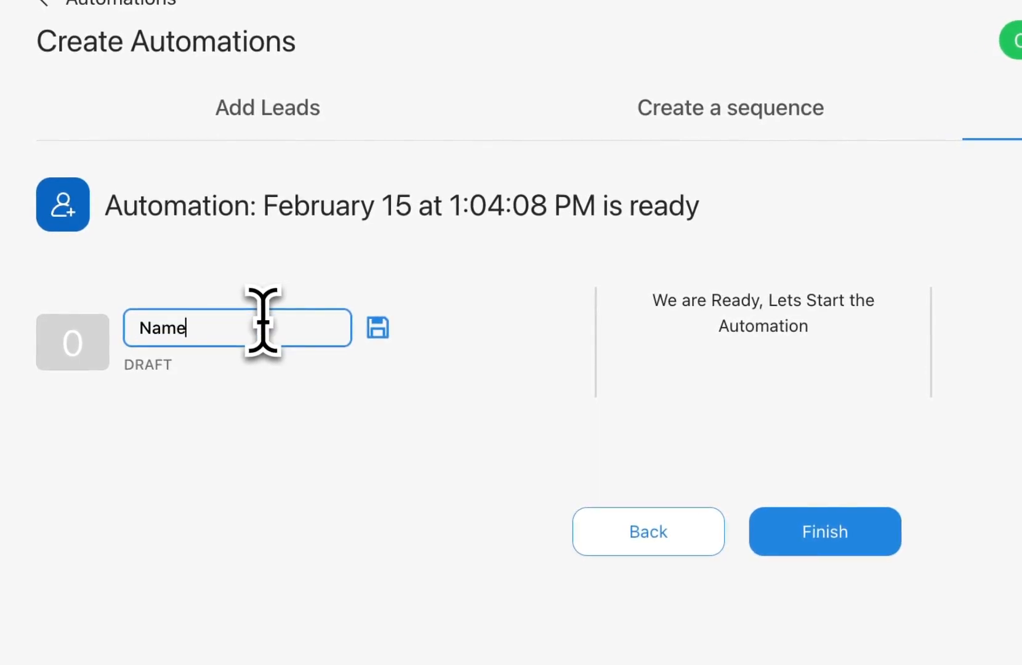
left_click(369, 325)
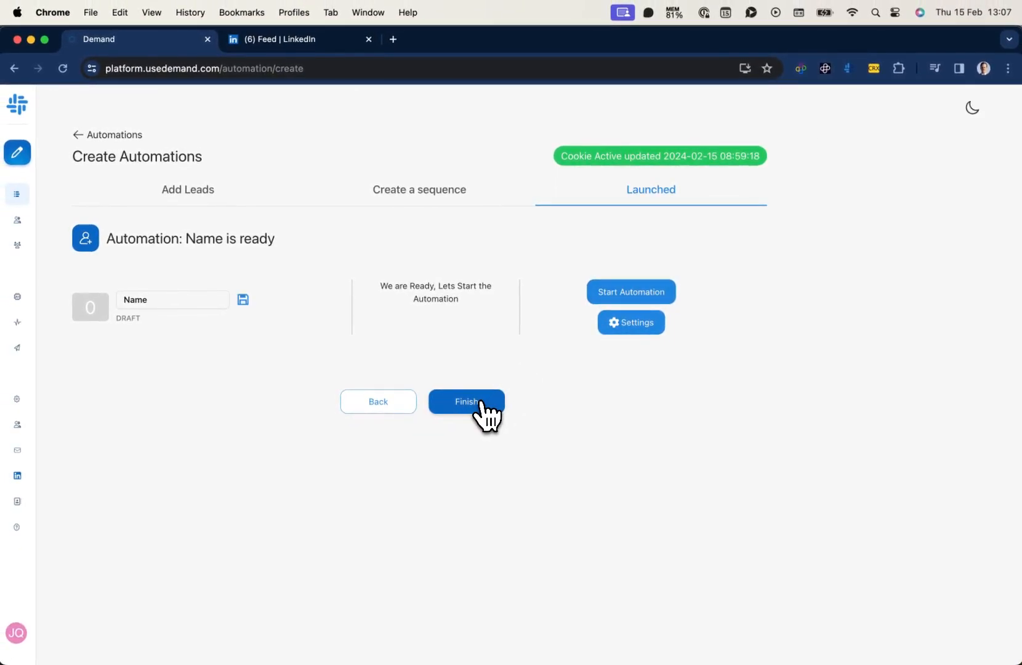
Examine the automation settings, including the on-reply options and HubSpot sync, and close them without applying
left_click(619, 327)
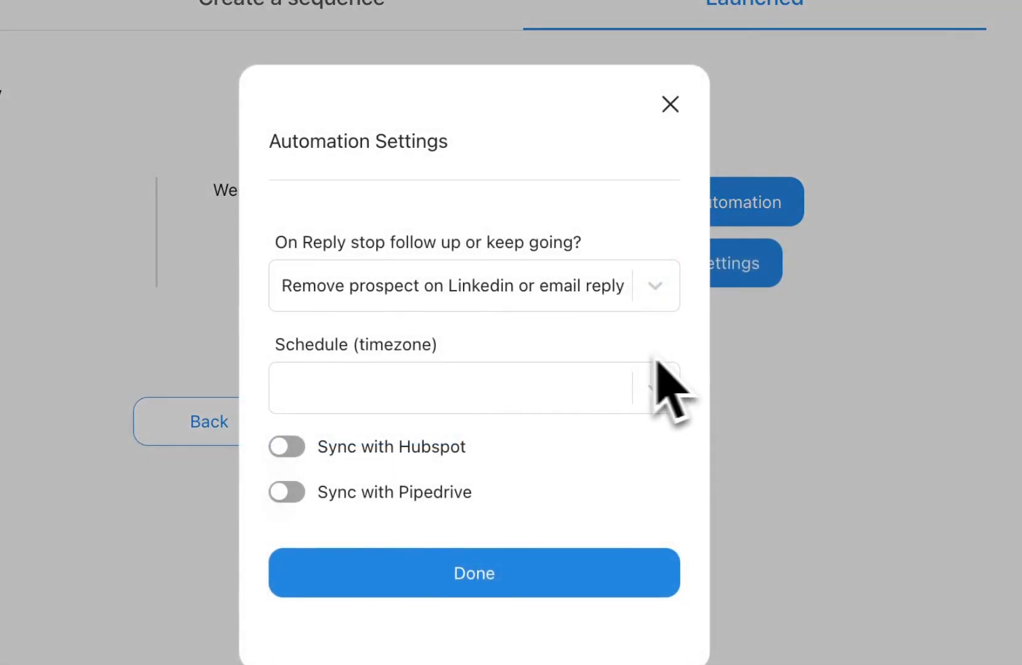
left_click(654, 284)
left_click(652, 283)
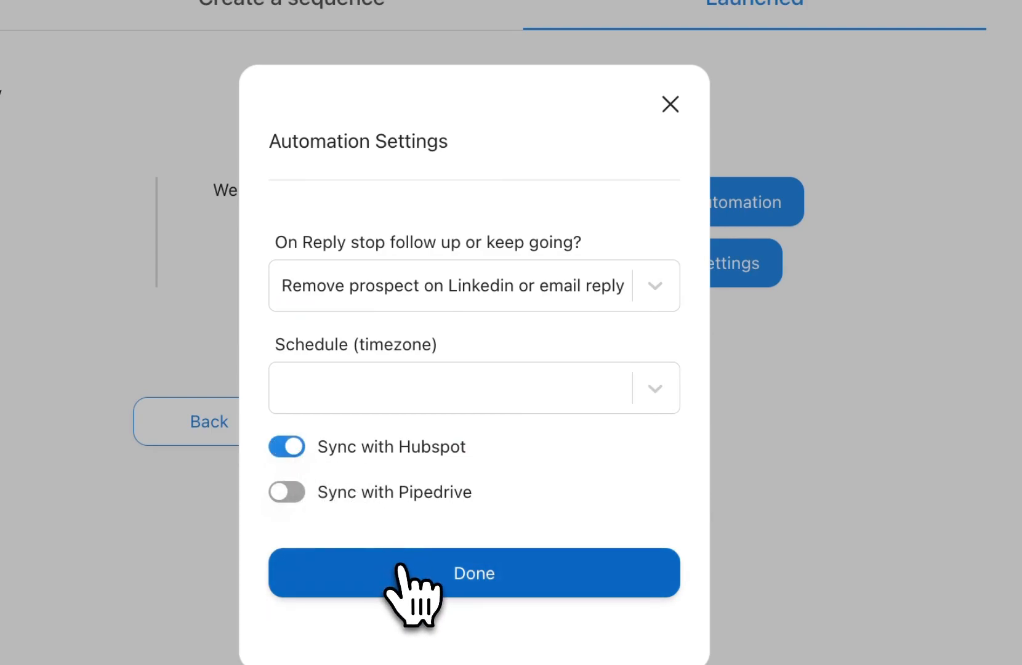
left_click(670, 104)
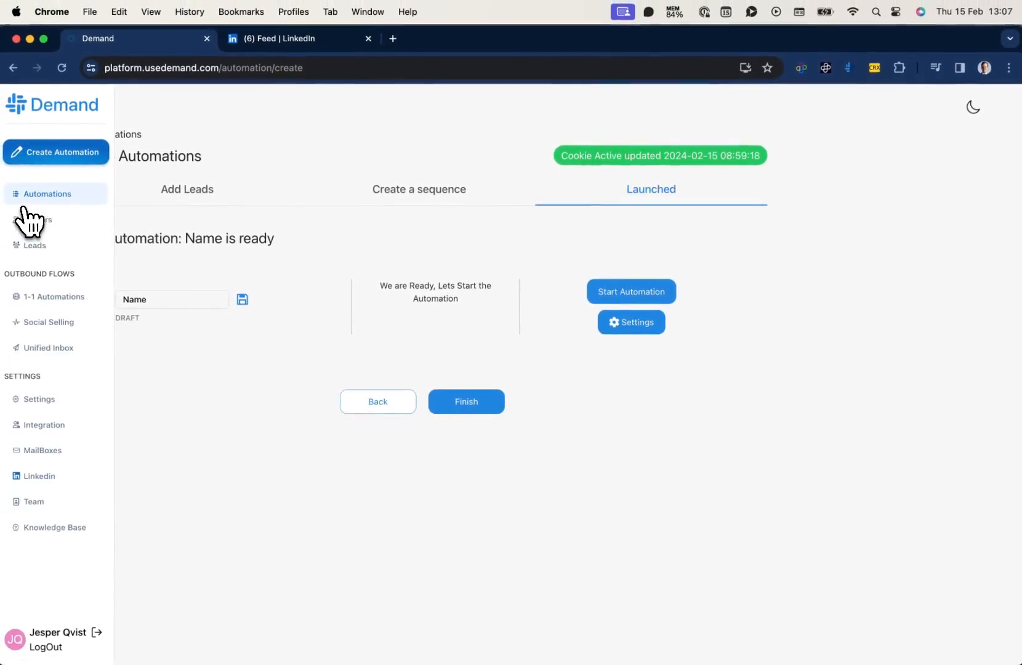
Start the most recently created automation in the 1-1 automations list and find the second prospect's drafted LinkedIn connection request
left_click(50, 297)
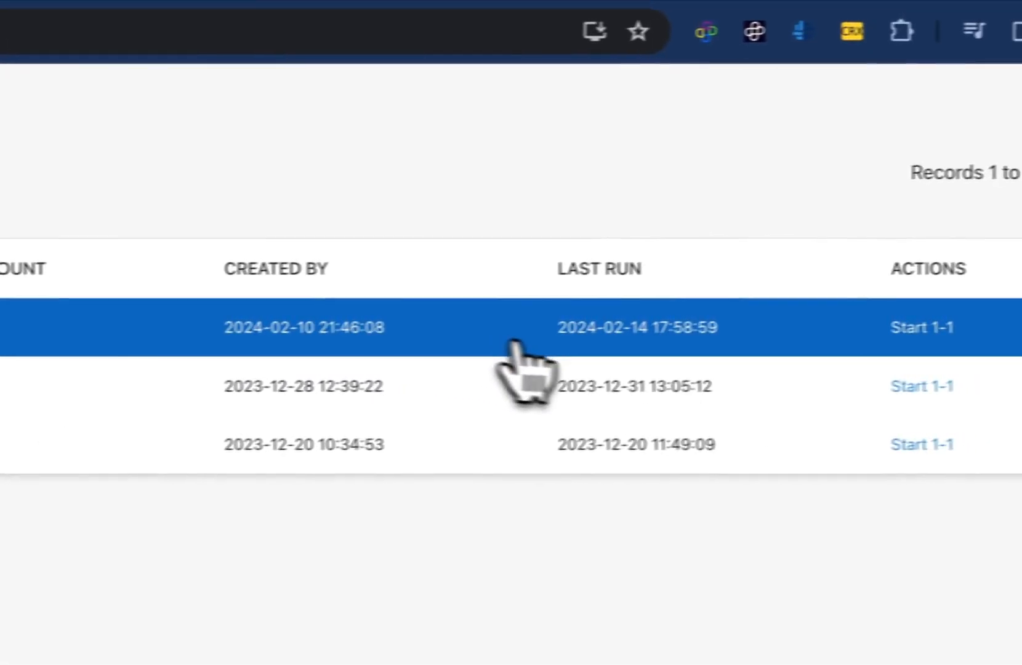
left_click(922, 326)
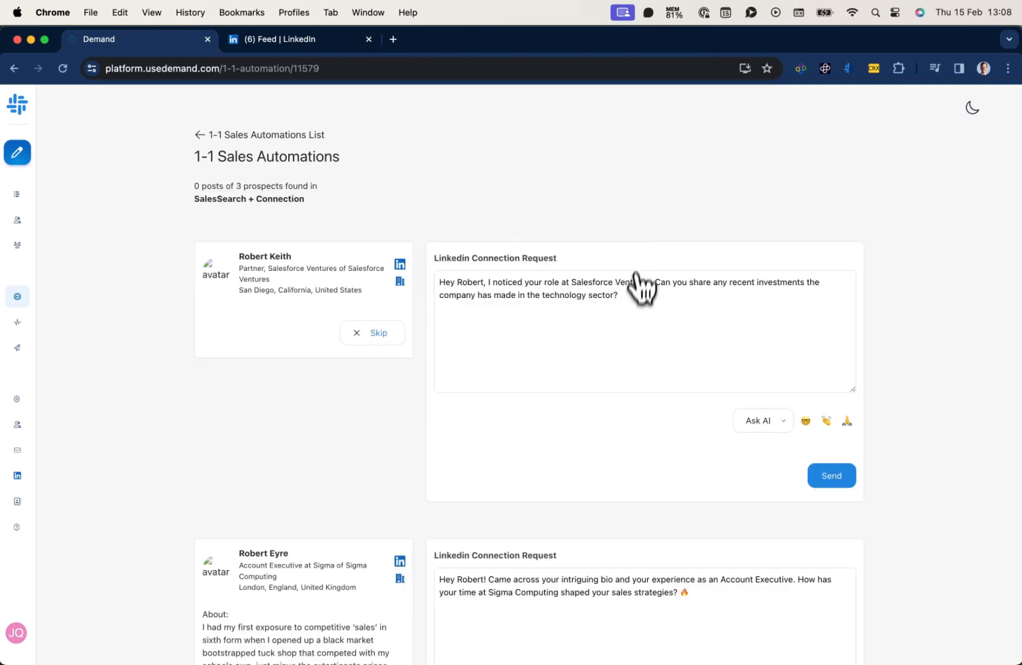
scroll(637, 319, "down", 5)
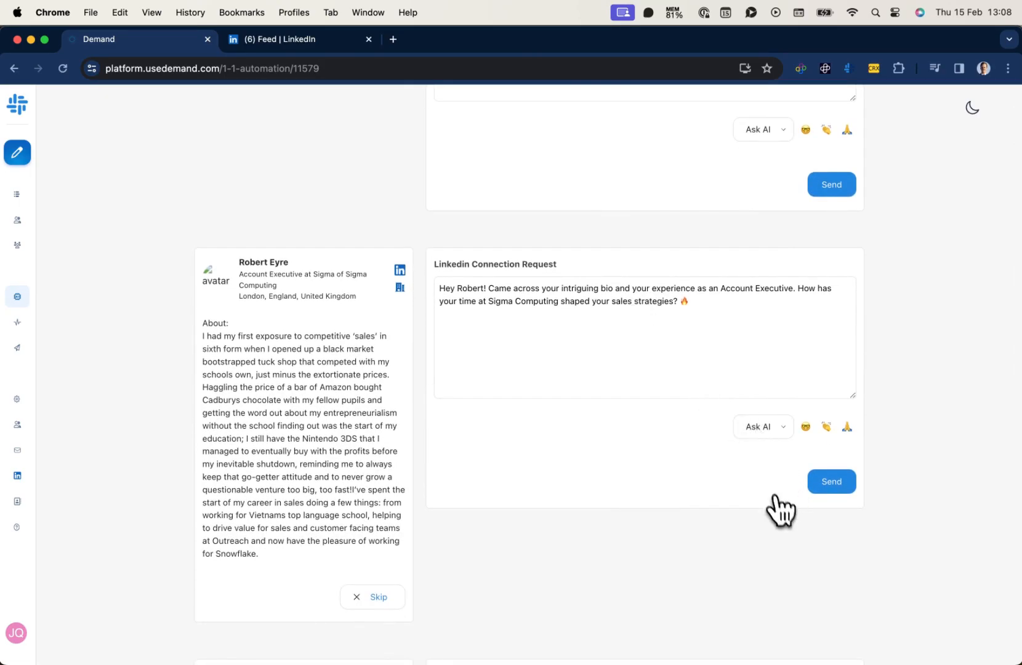
scroll(743, 445, "up", 2)
Remove the fire emoji from the end of the second prospect's LinkedIn connection request and submit the edited message
left_click_drag(732, 402, 516, 314)
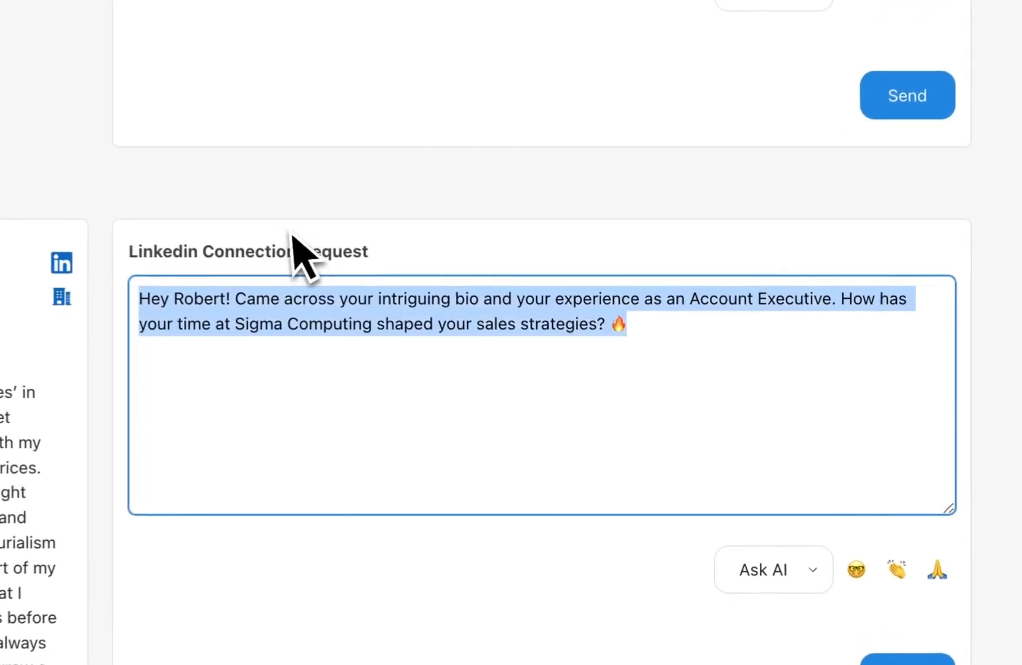
left_click(684, 363)
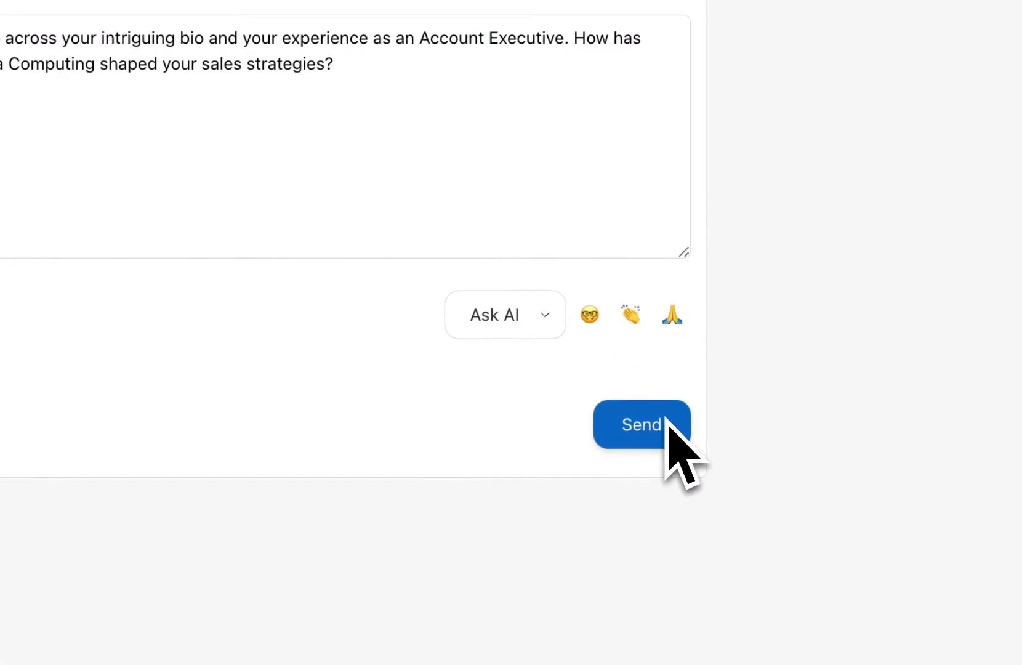
left_click(496, 315)
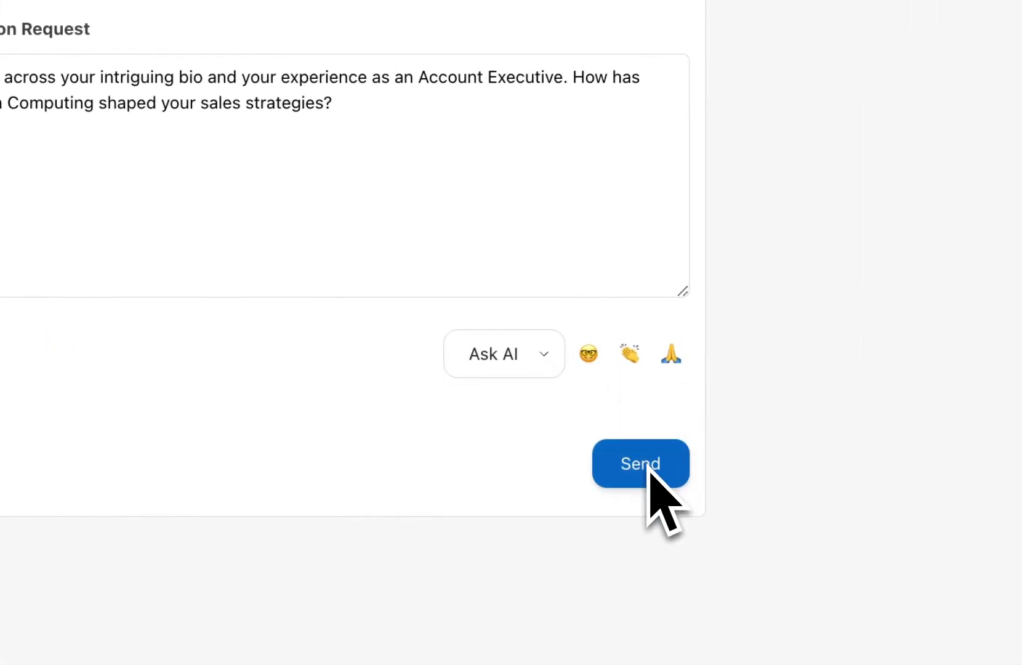
left_click(649, 468)
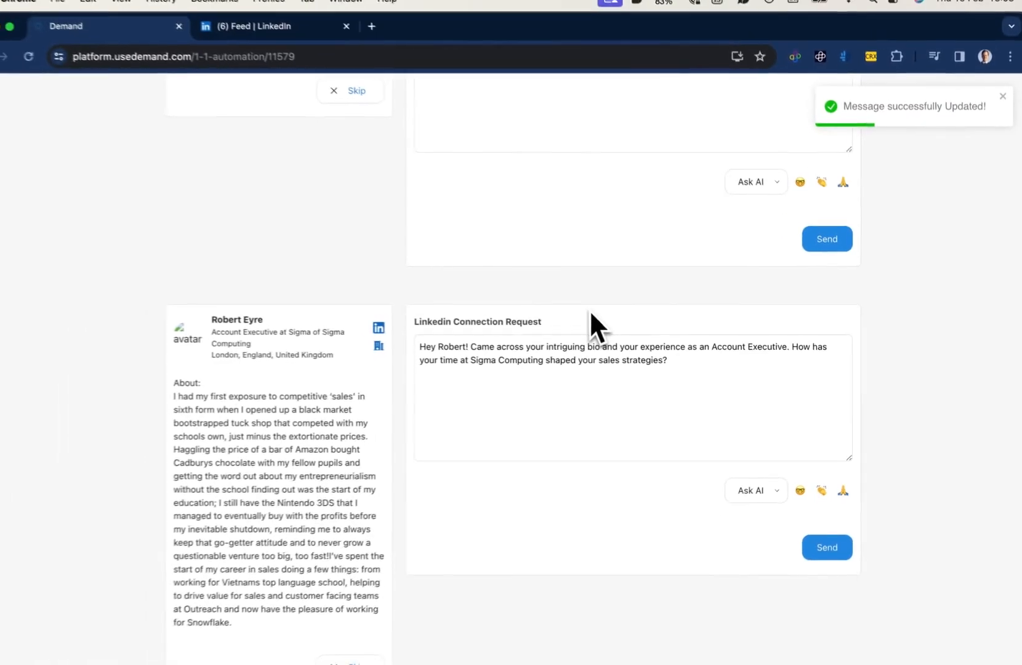
scroll(602, 311, "up", 4)
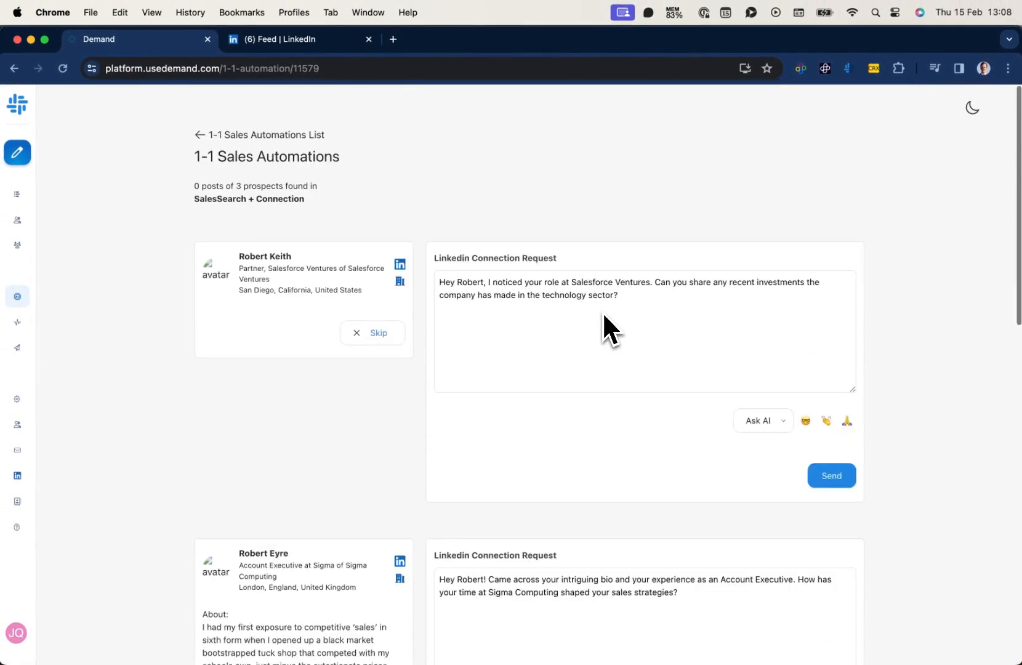